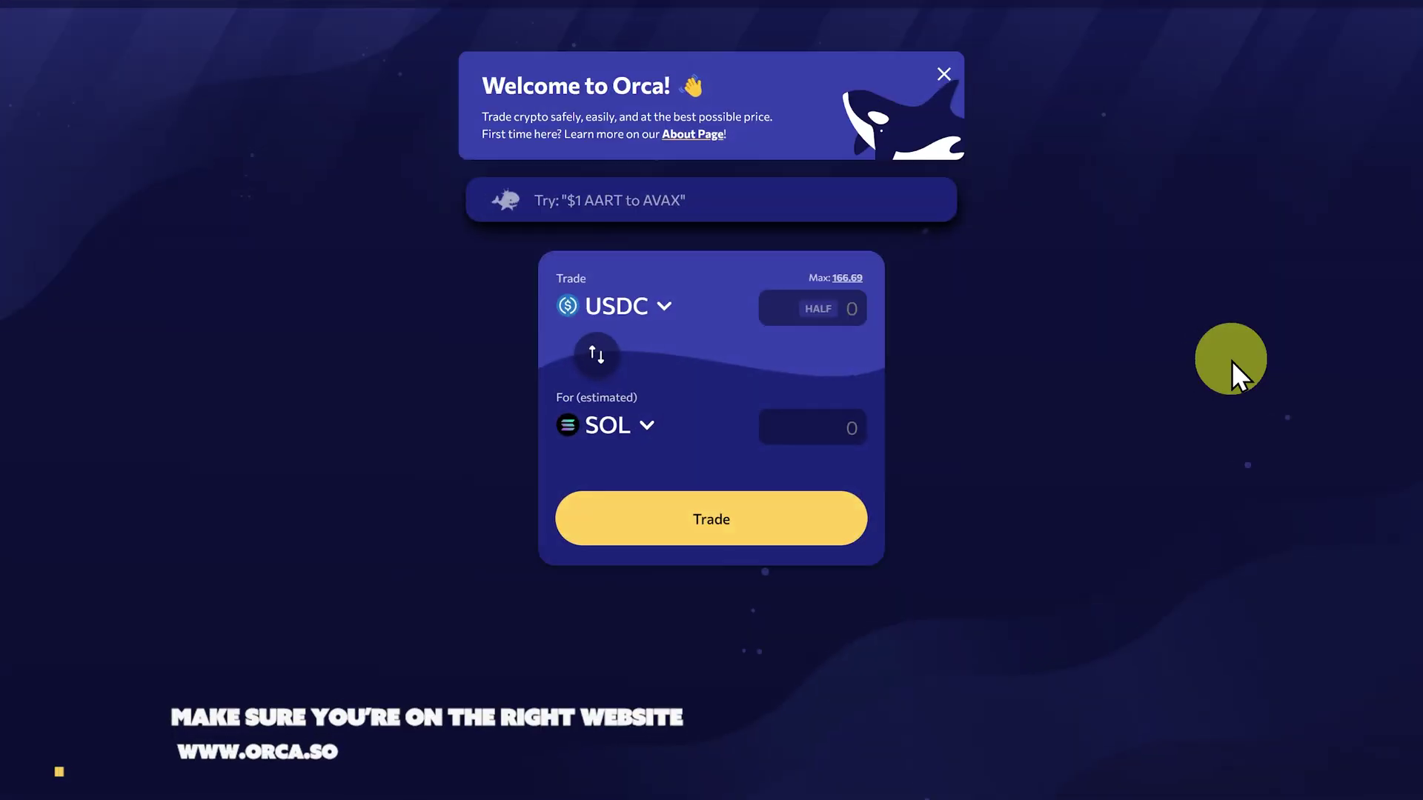
Switch Phantom to the Orca Pools account and connect it to Orca via Phantom.
click(1408, 12)
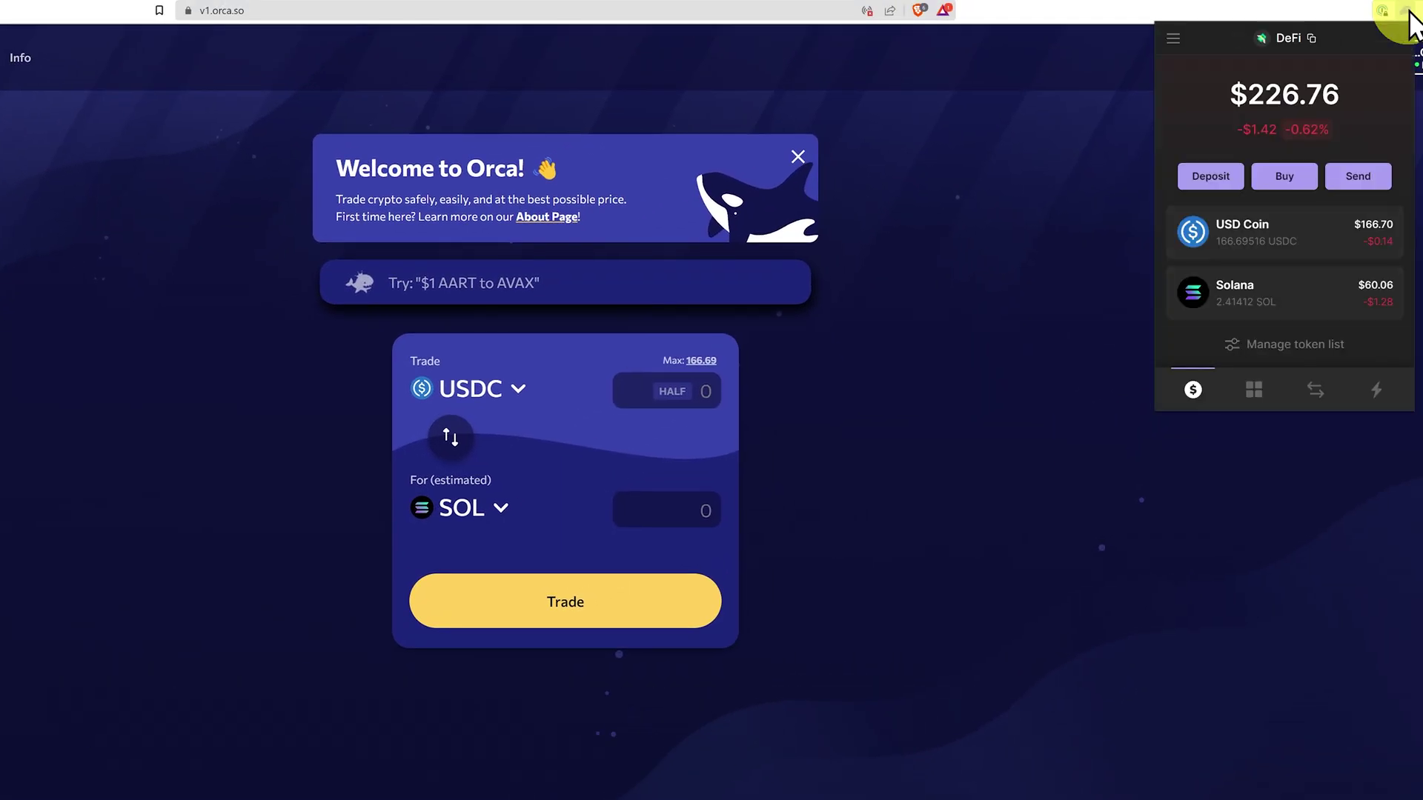
click(1173, 38)
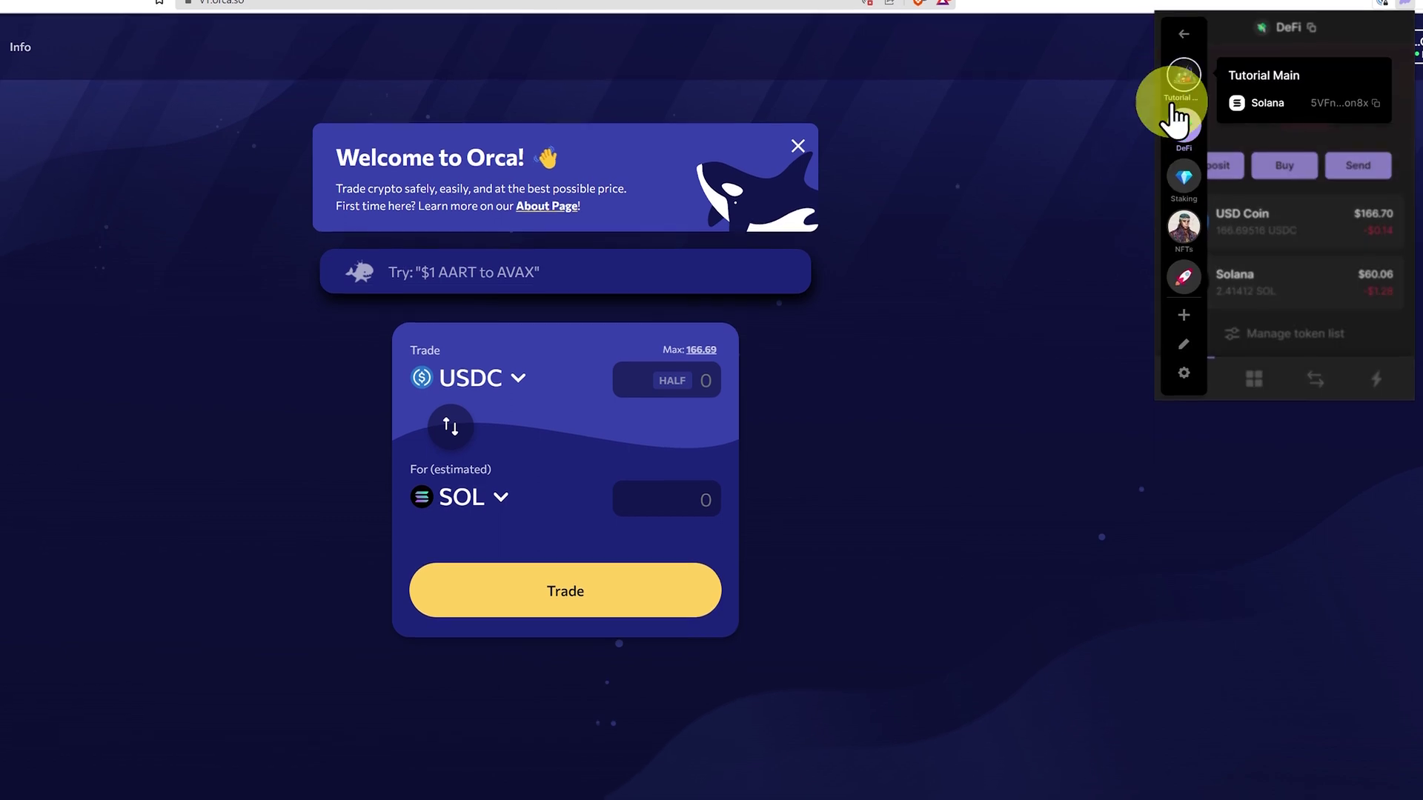
scroll(1184, 252, down, 2)
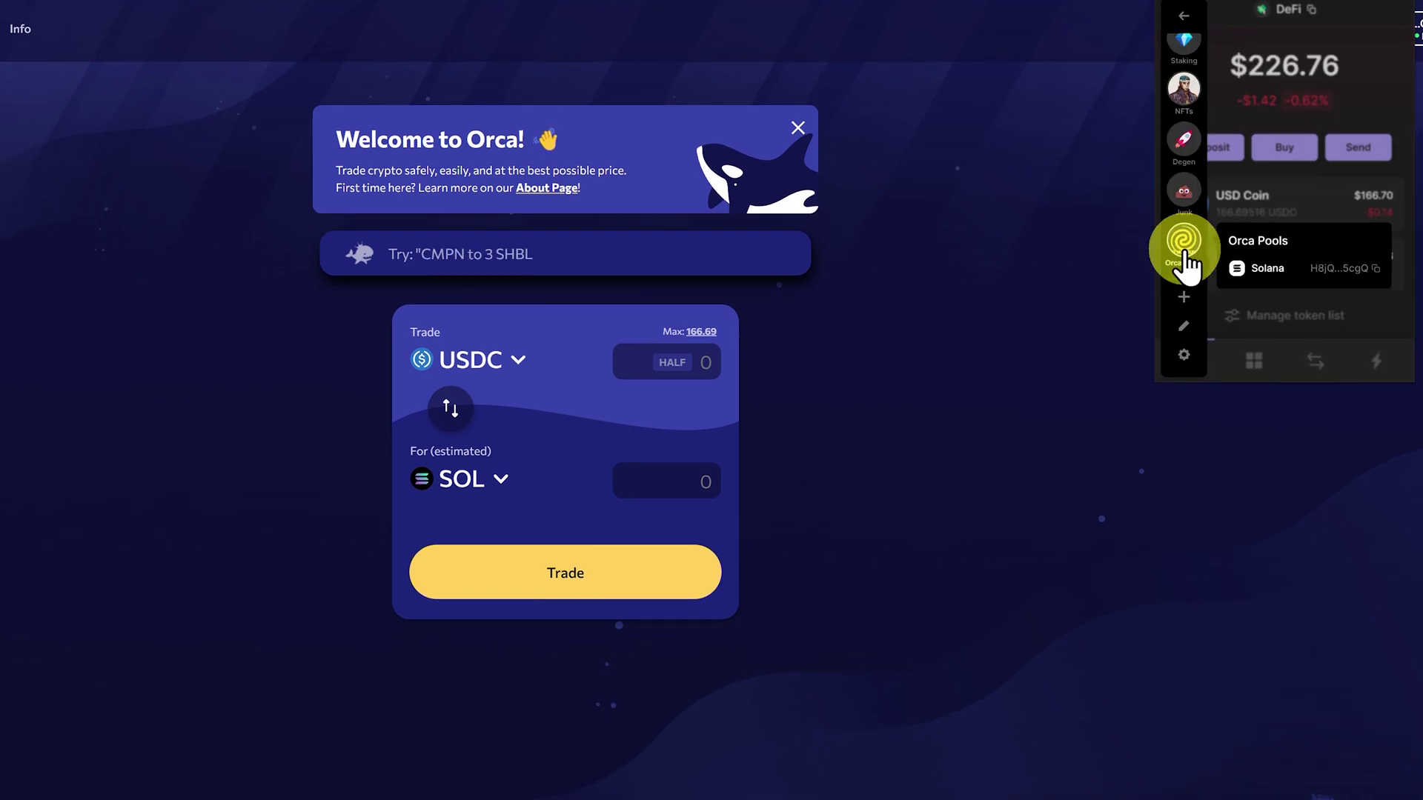
click(1183, 244)
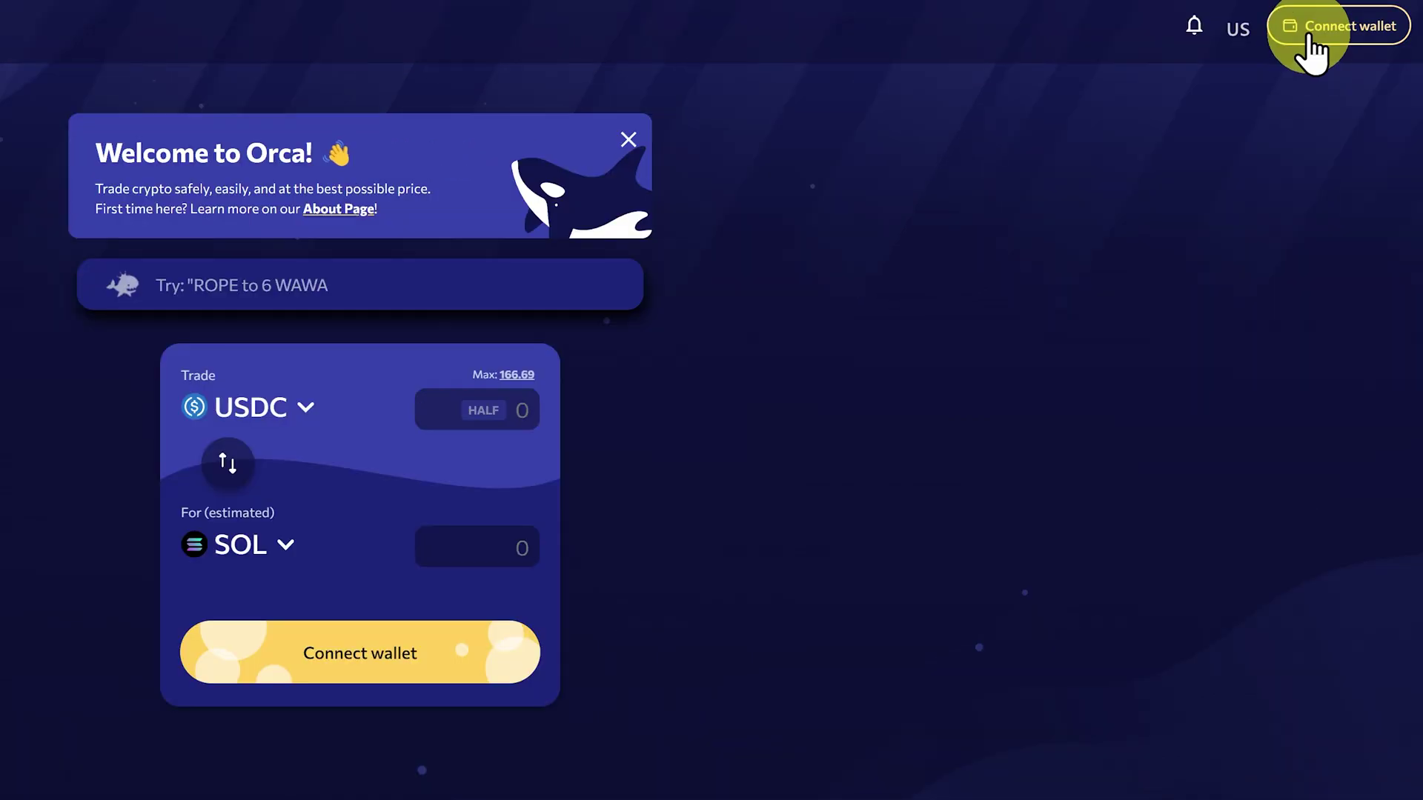
click(1387, 36)
click(435, 612)
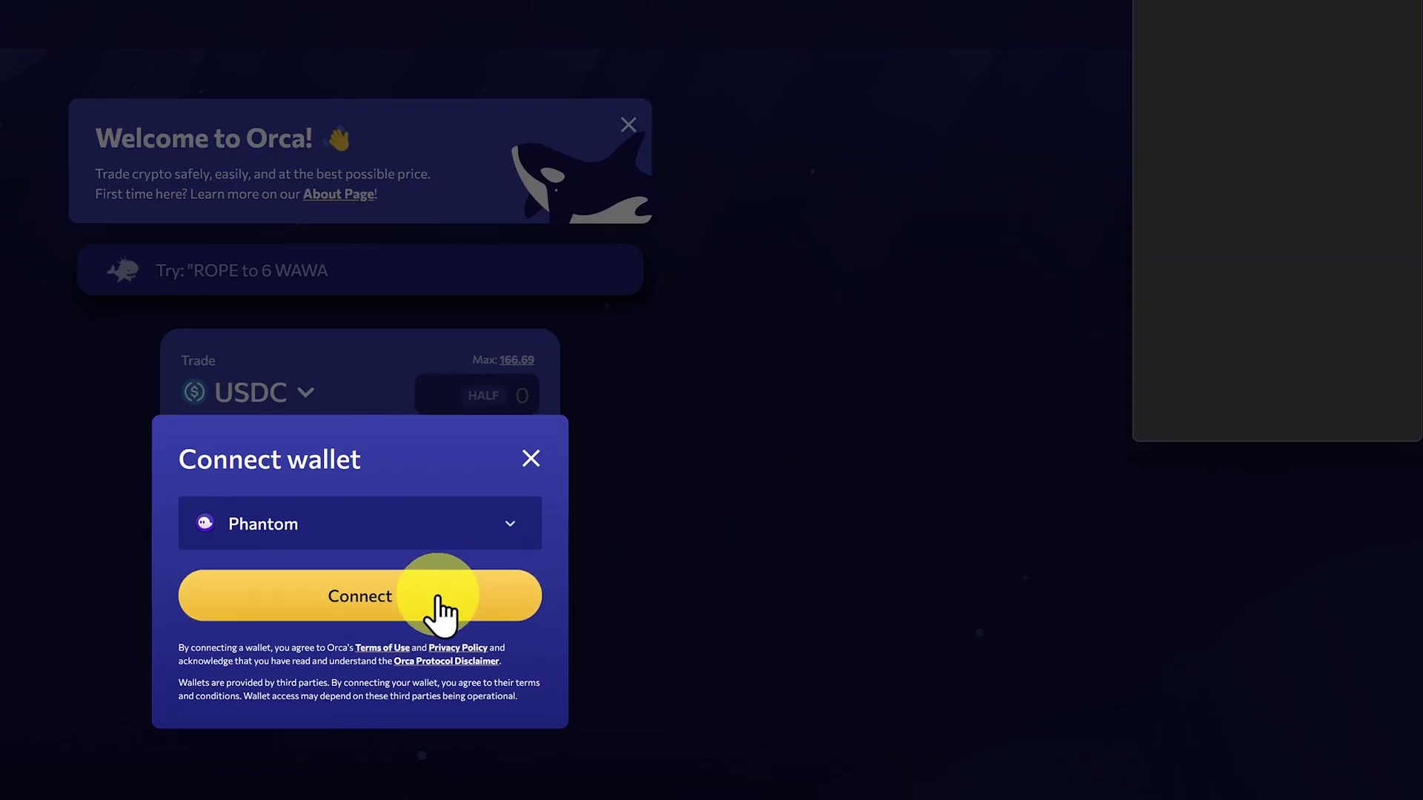
click(1308, 411)
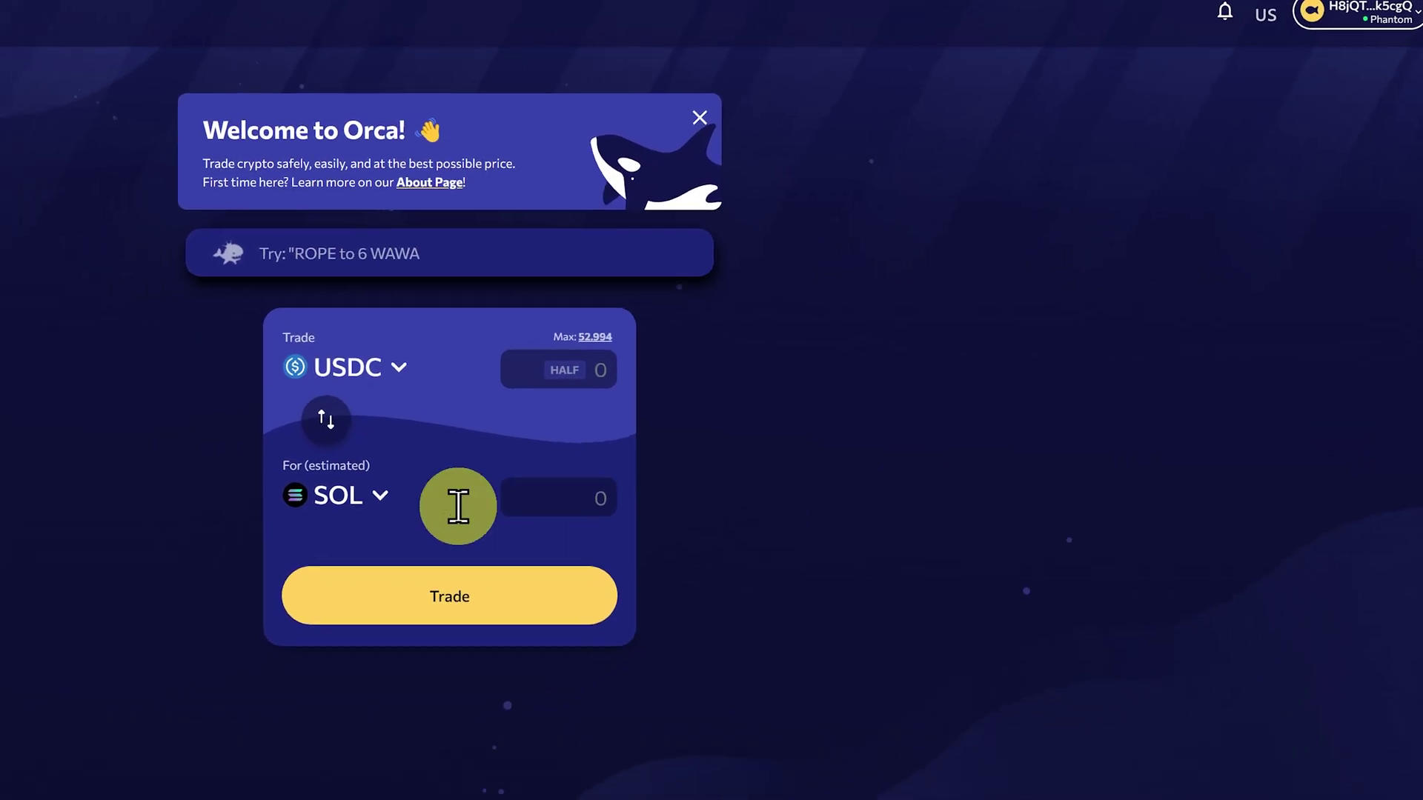
In the Liquidity Portfolio, expand the NANA / SOL position and copy its NFT mint address.
click(141, 14)
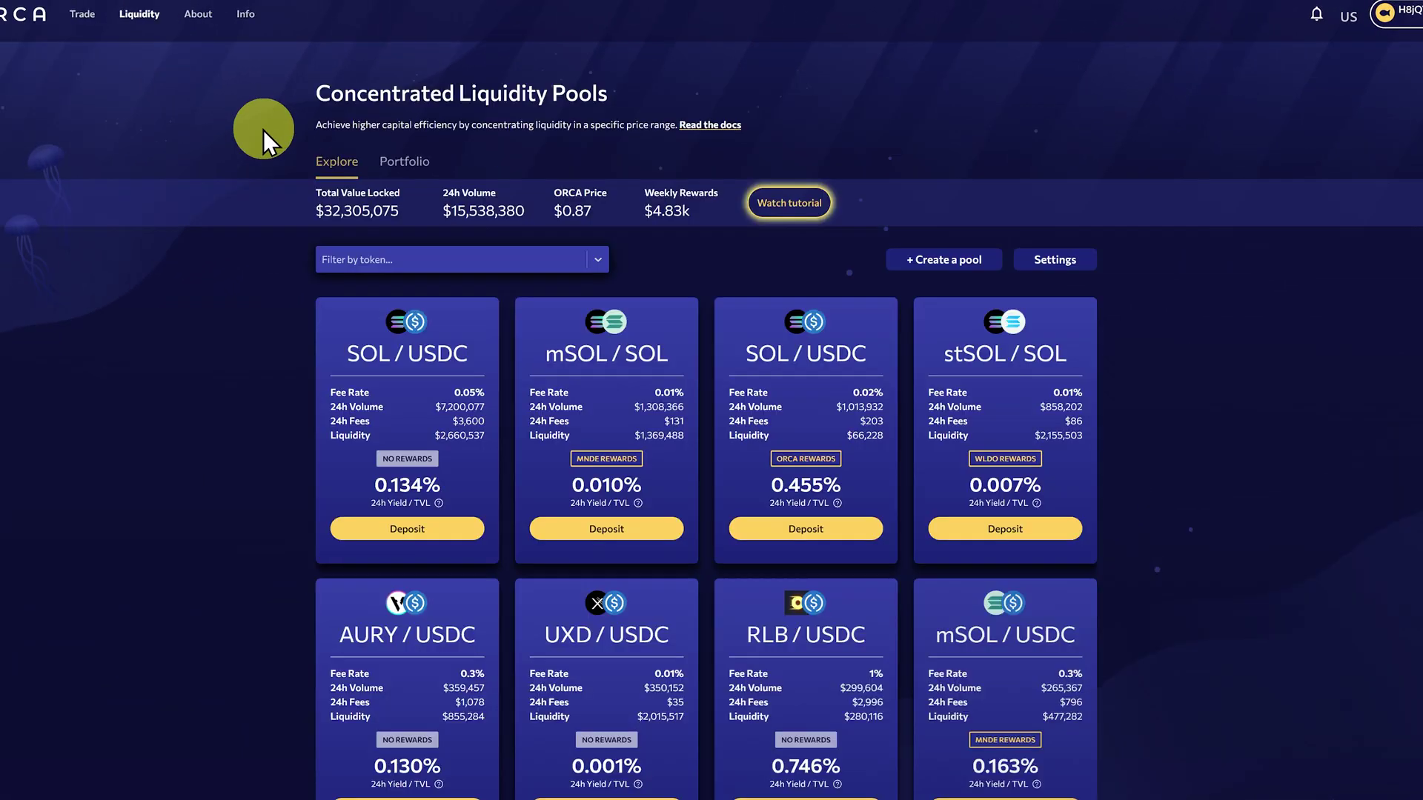
click(400, 162)
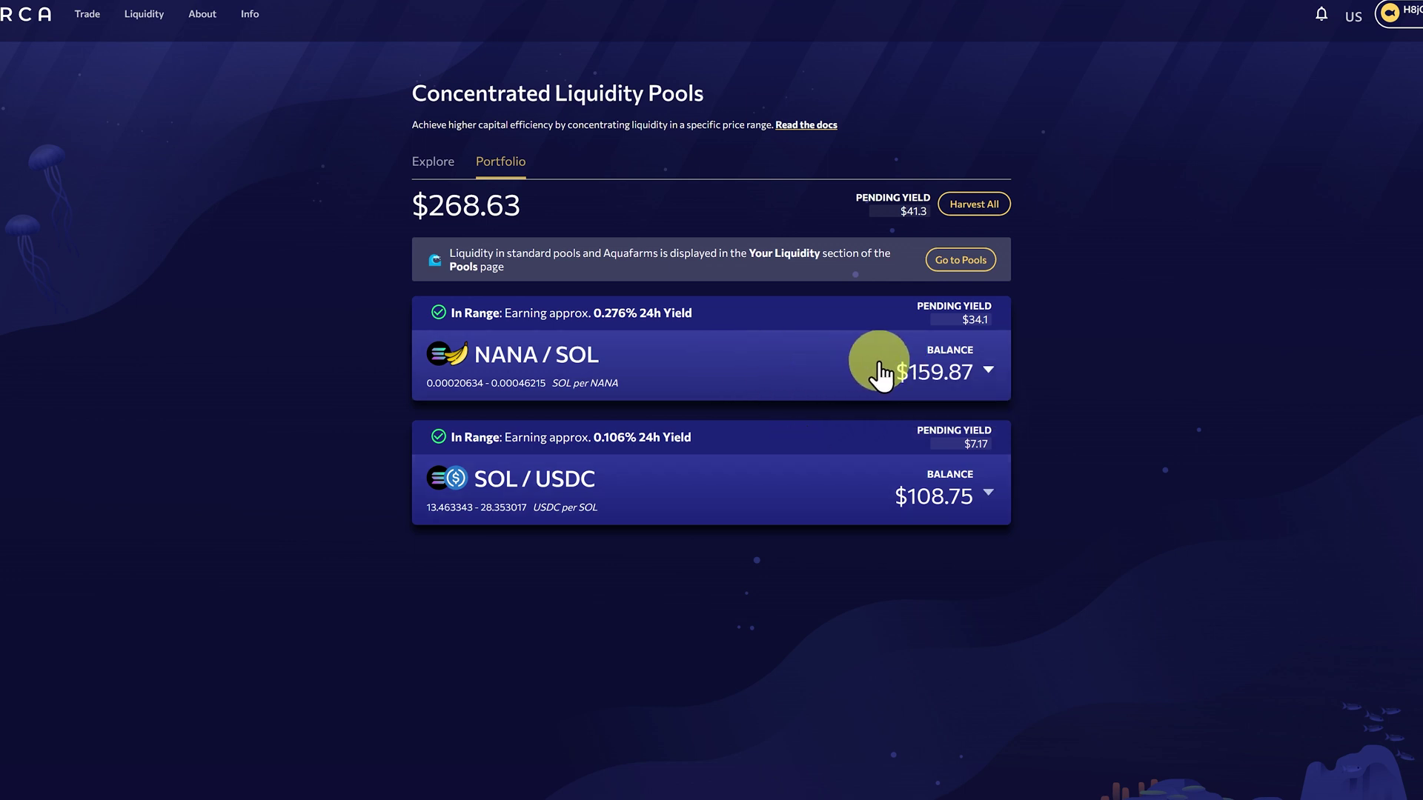
mouse_move(945, 378)
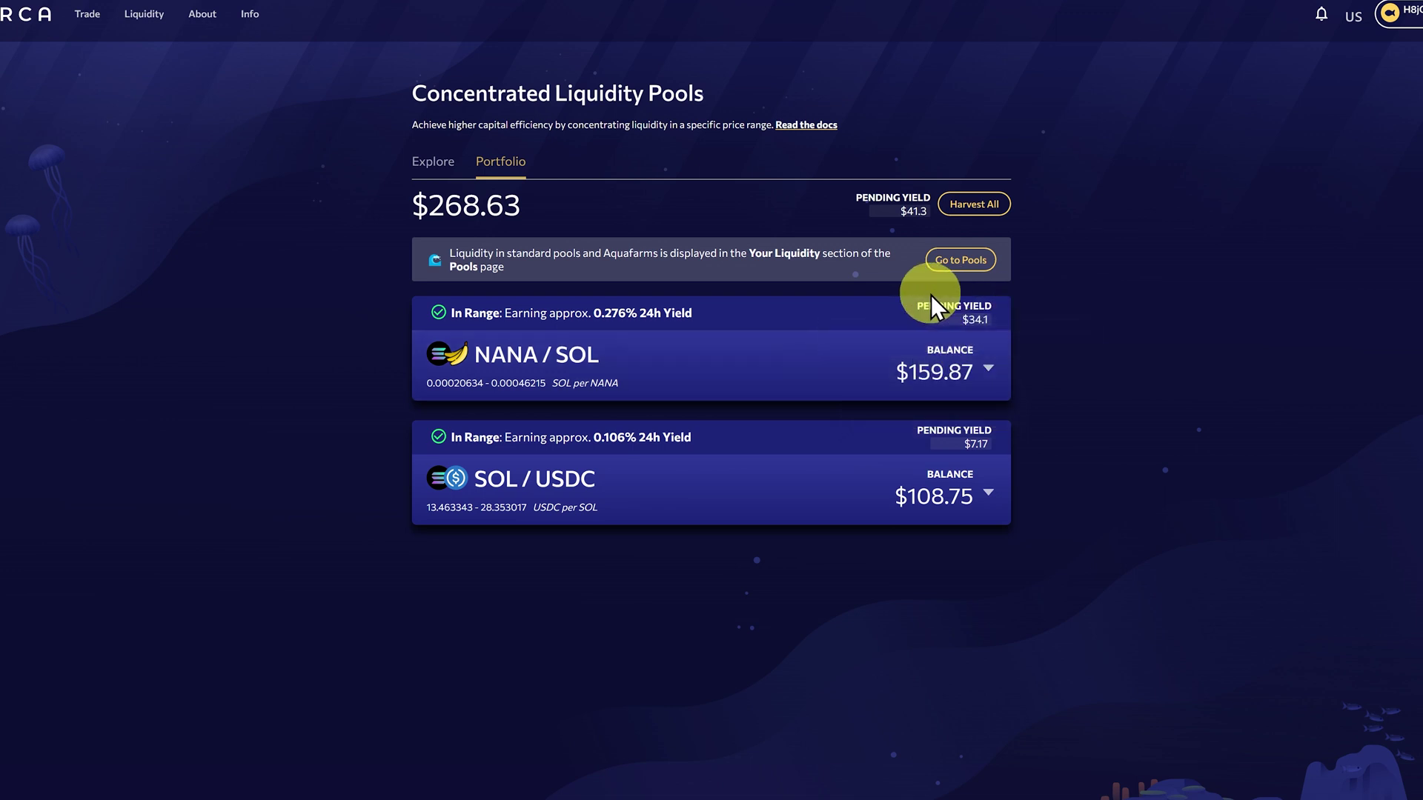
mouse_move(934, 328)
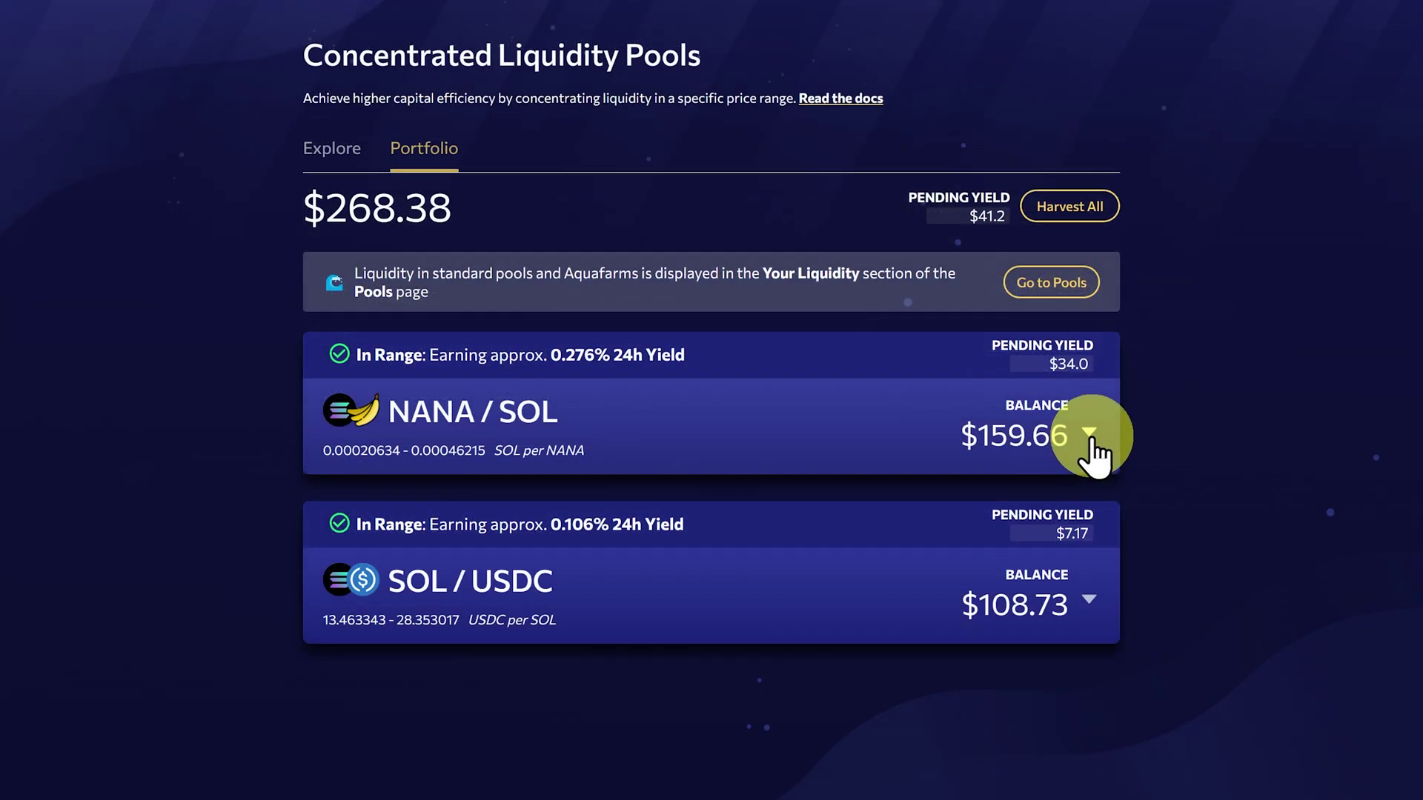
click(988, 367)
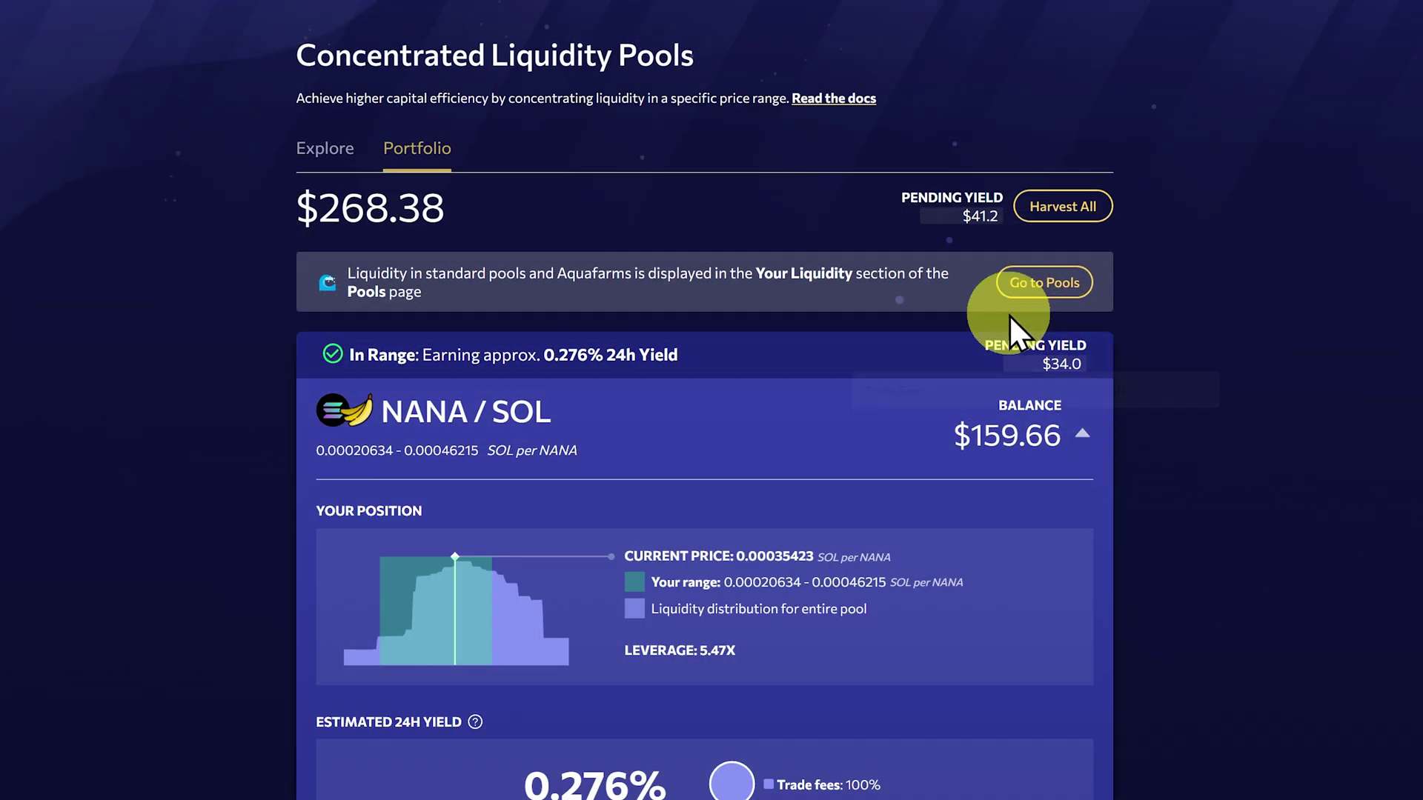
scroll(927, 471, down, 5)
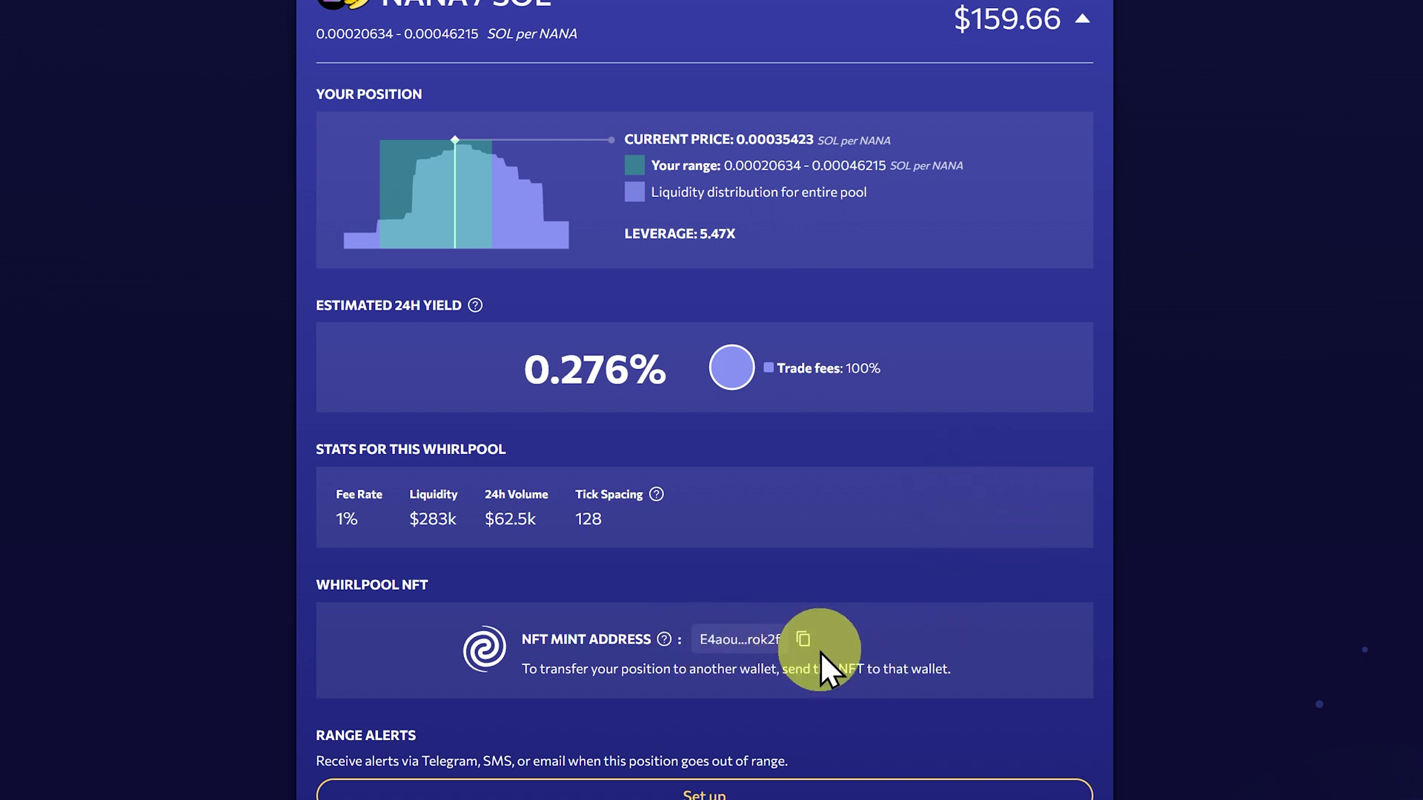
click(804, 640)
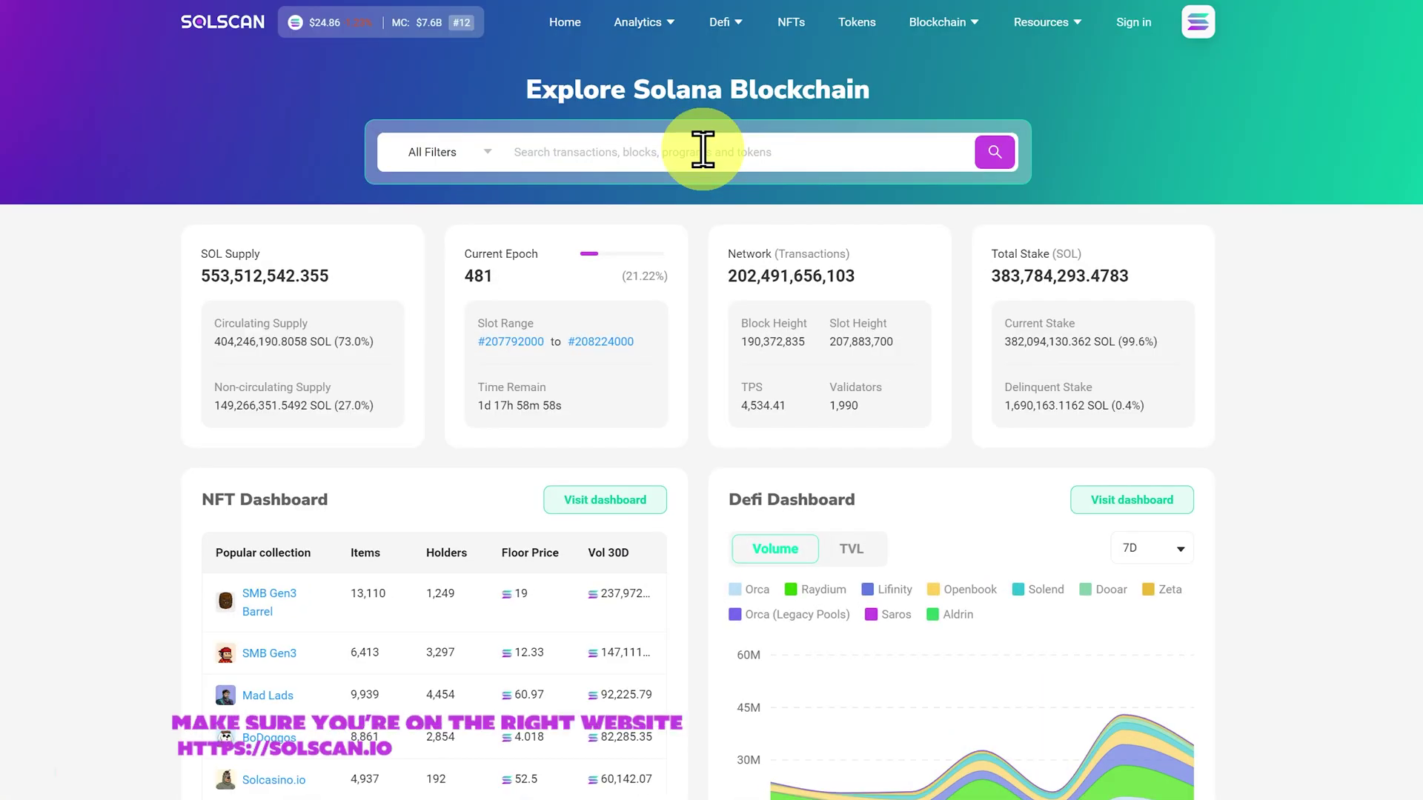
Search Solscan for the pasted NANA / SOL NFT mint address and open its mint transaction.
click(702, 150)
key(ctrl+v)
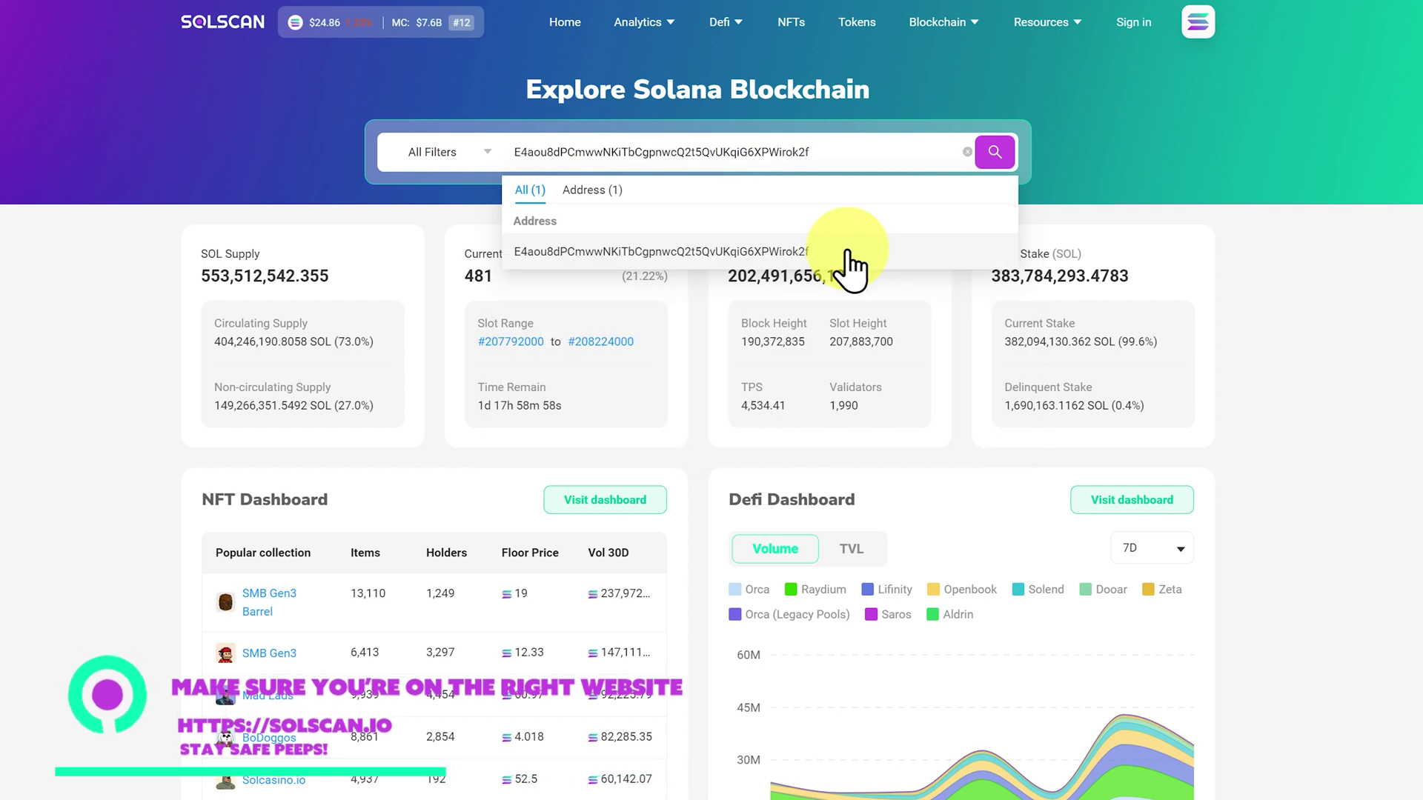
click(788, 252)
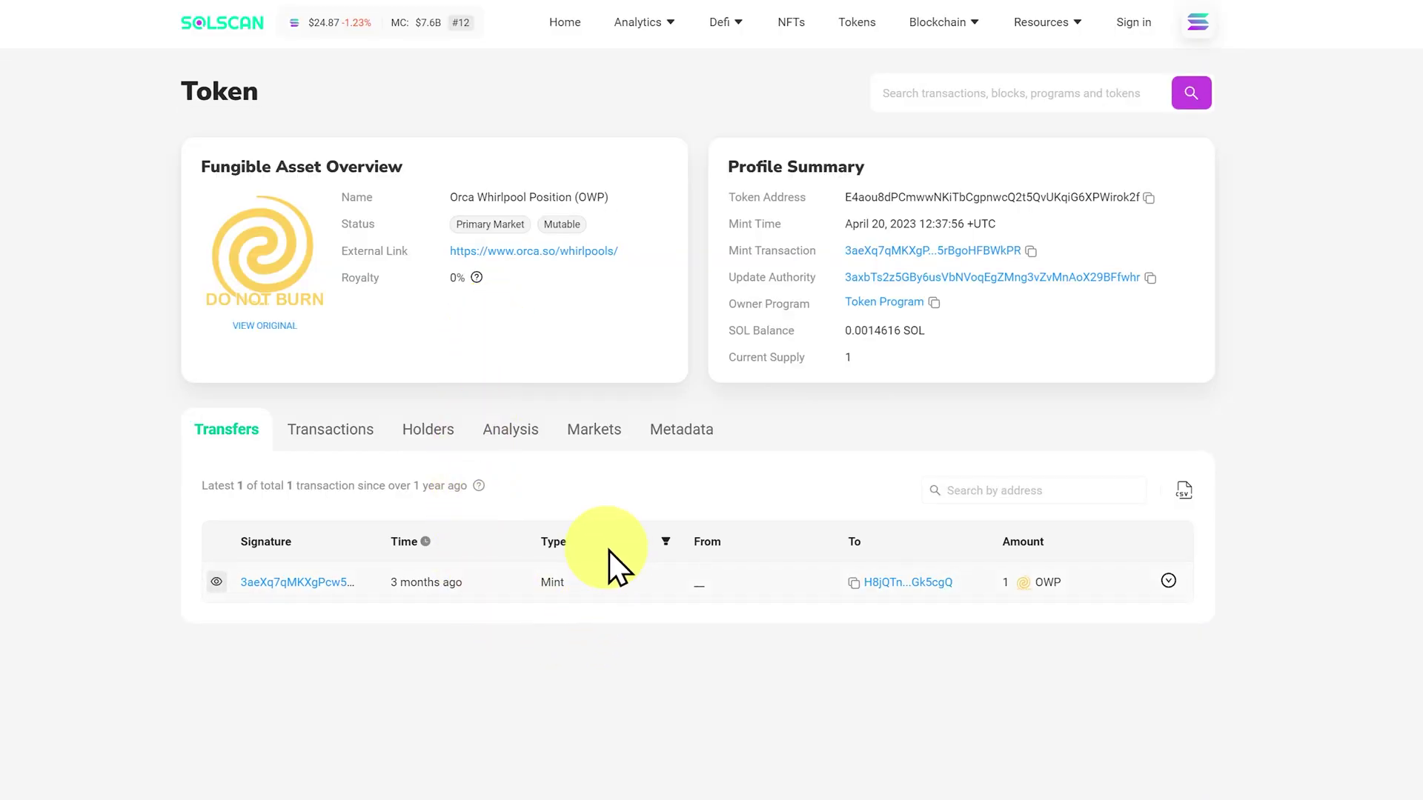
click(303, 582)
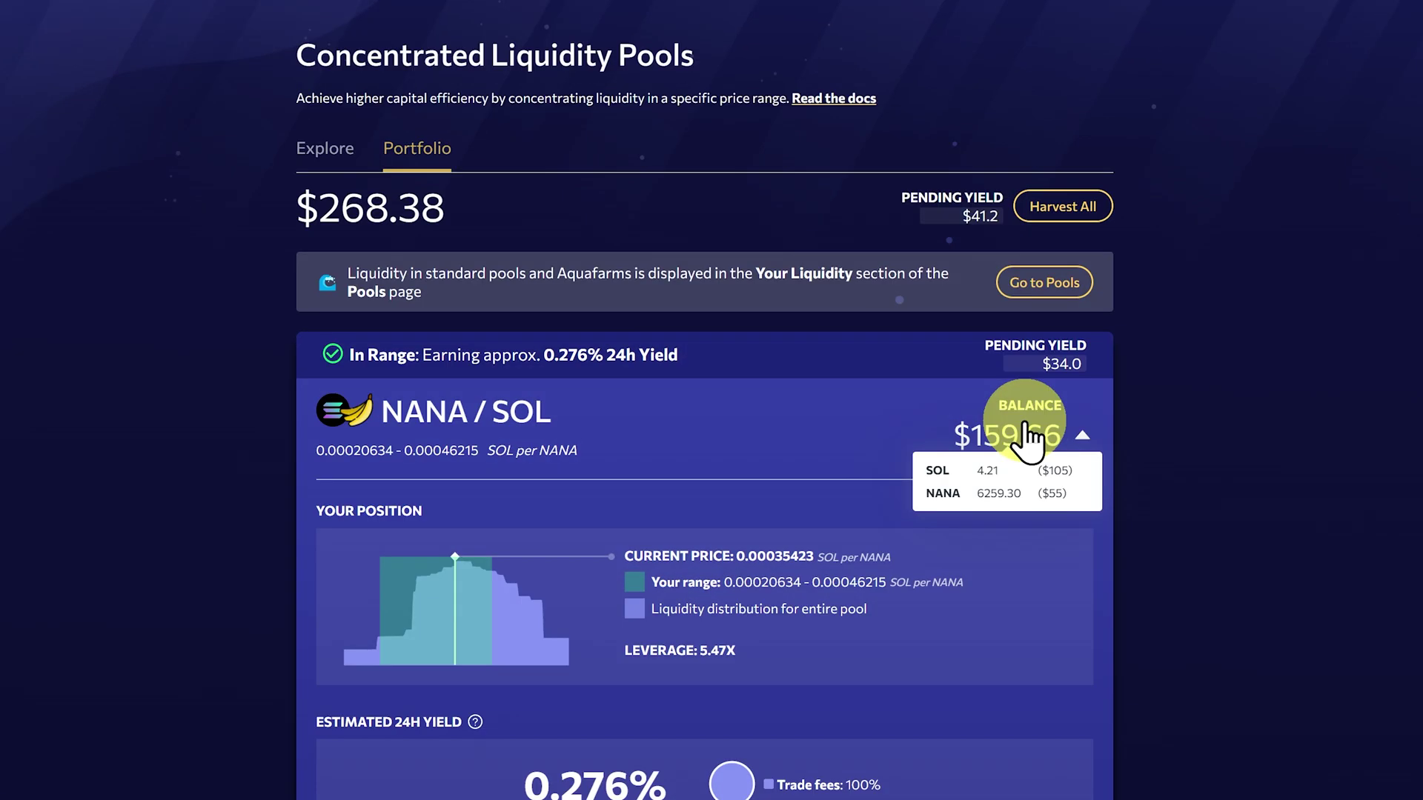
Search CoinGecko for 'nana' and open the NANA Token (NANA) page.
mouse_move(1041, 349)
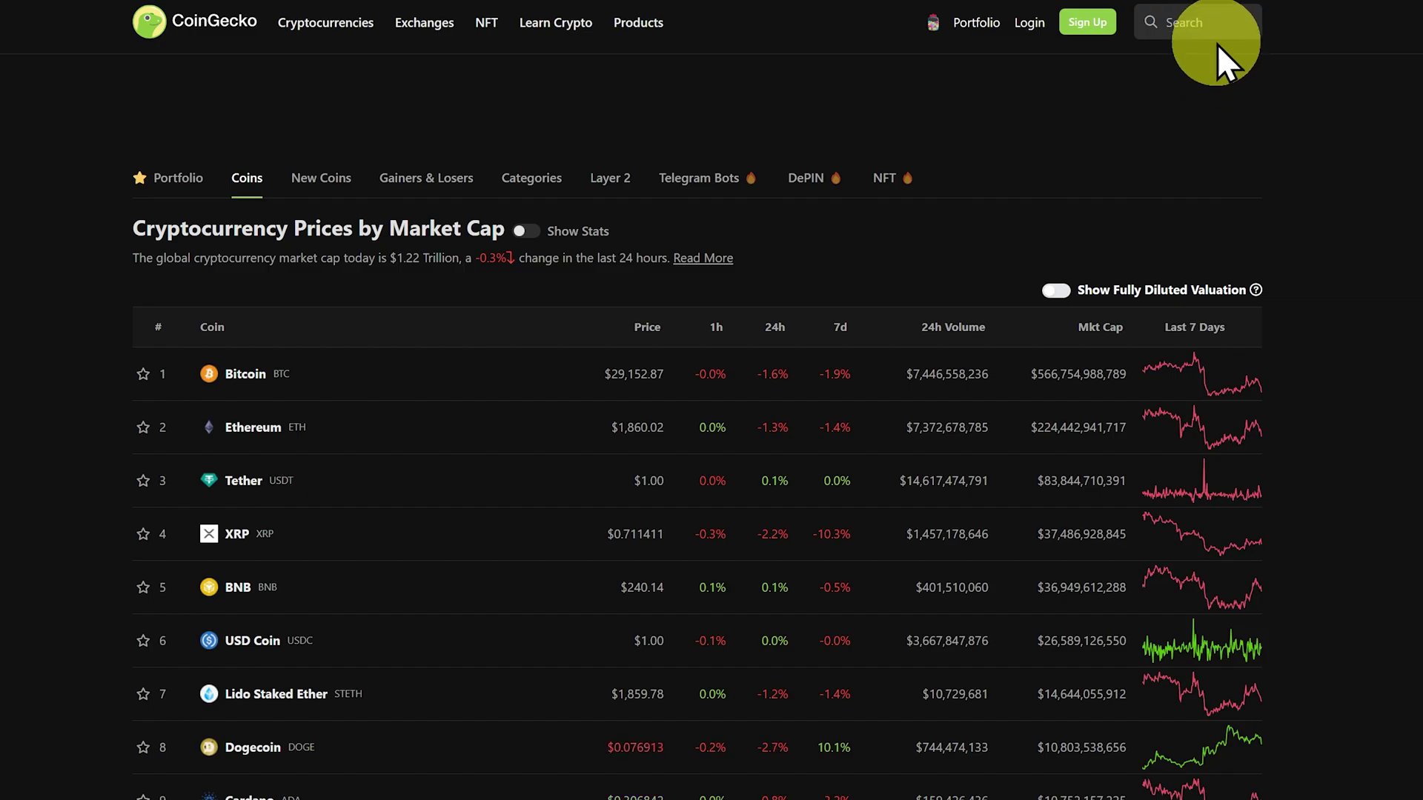
click(1218, 30)
text(nana)
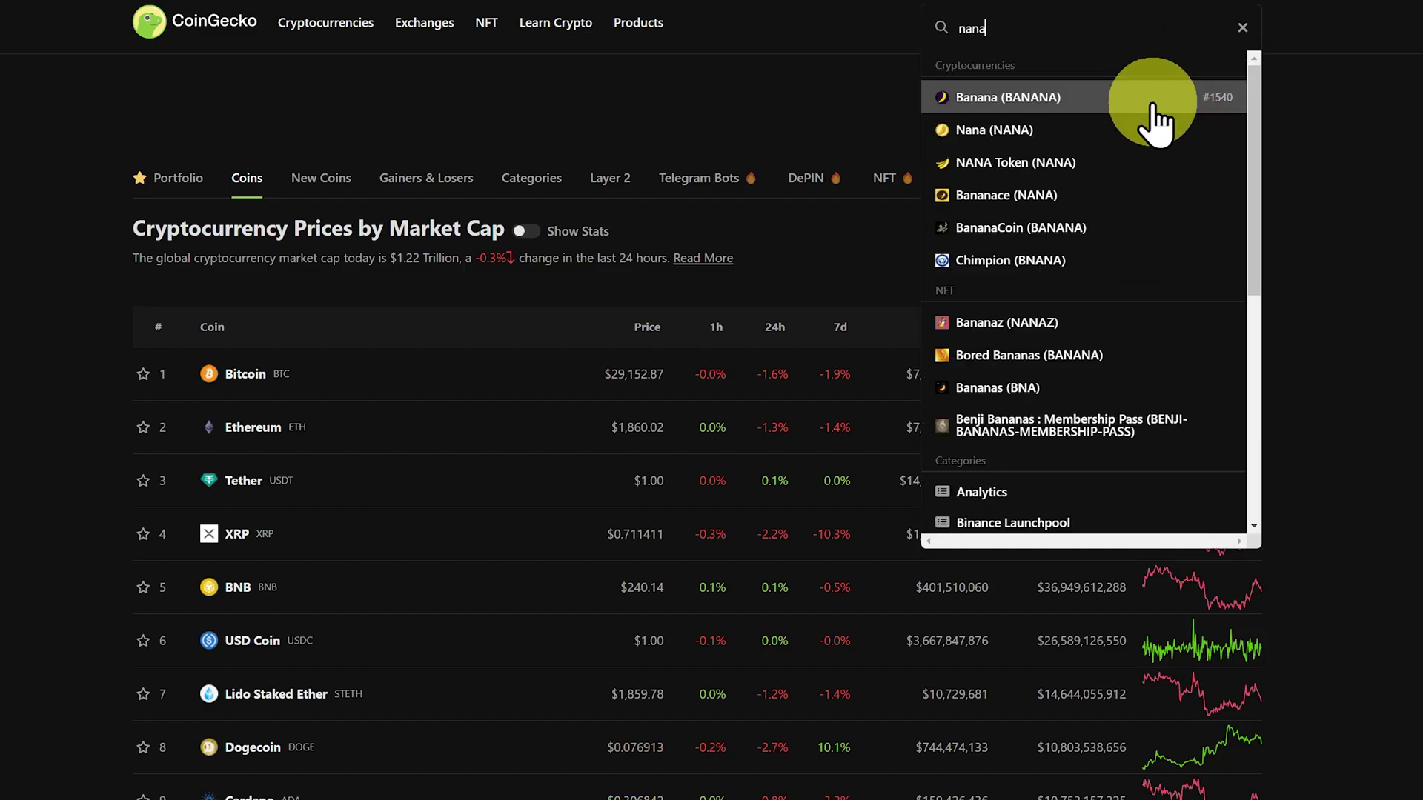
click(1107, 161)
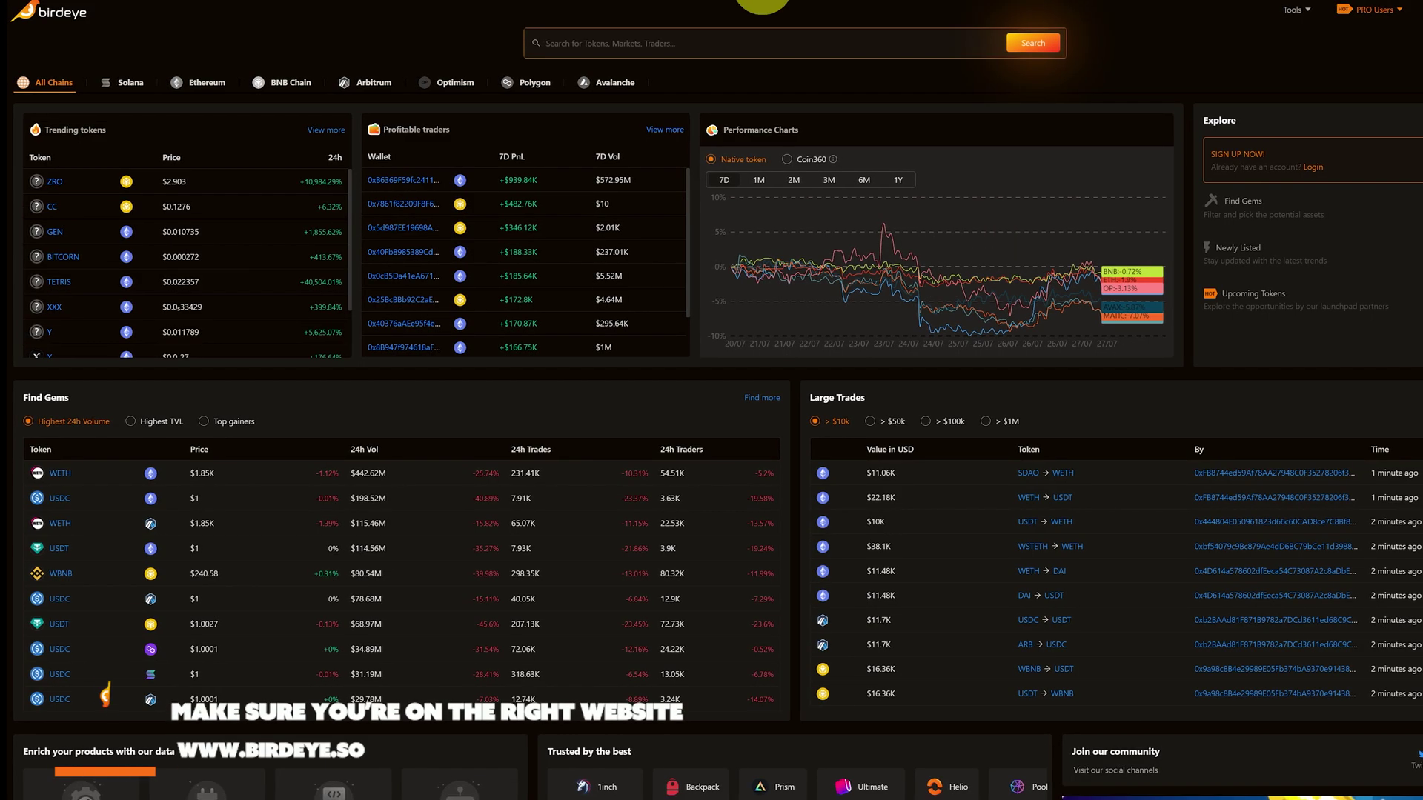
Search Birdeye for 'nana', open NANA Token and show its 6m price chart.
click(735, 57)
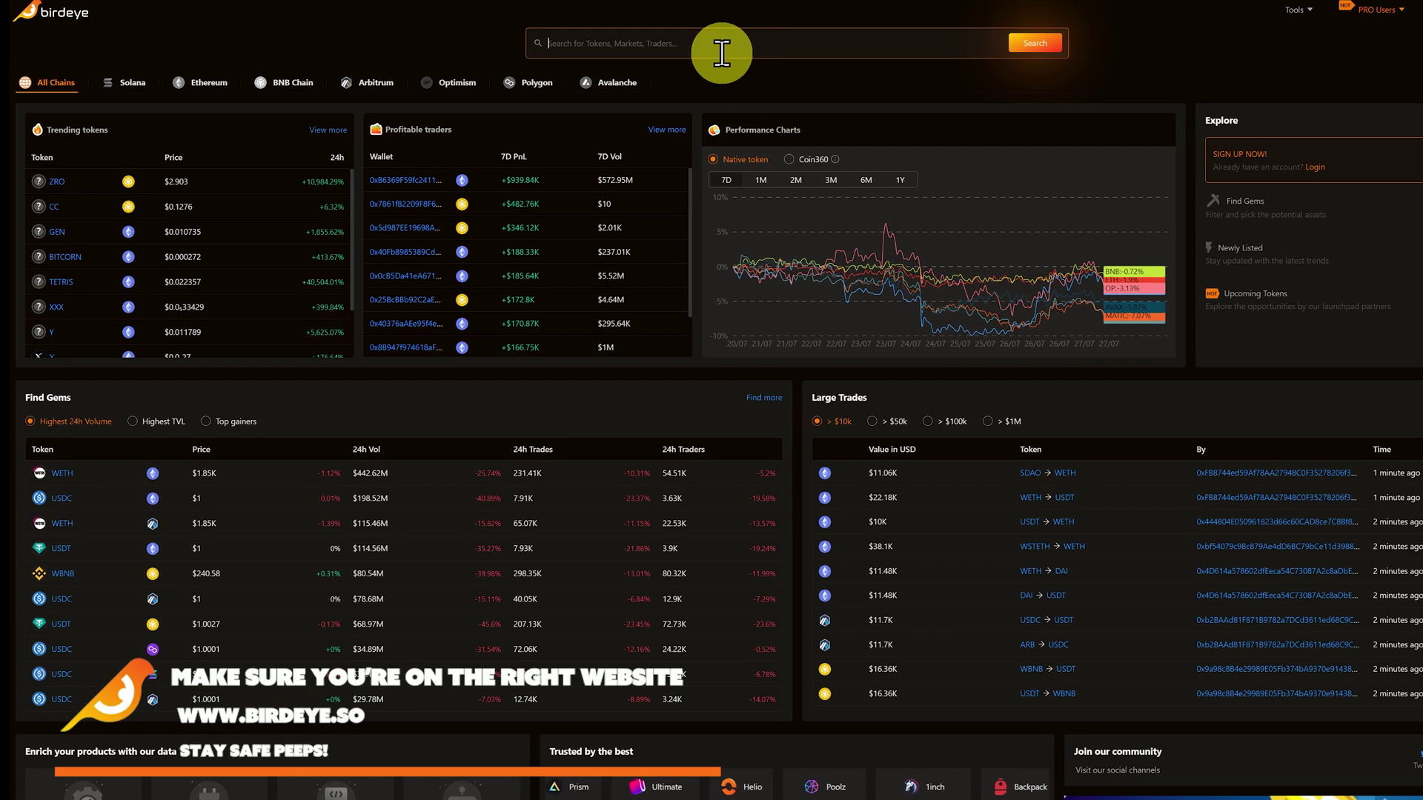
text(nana)
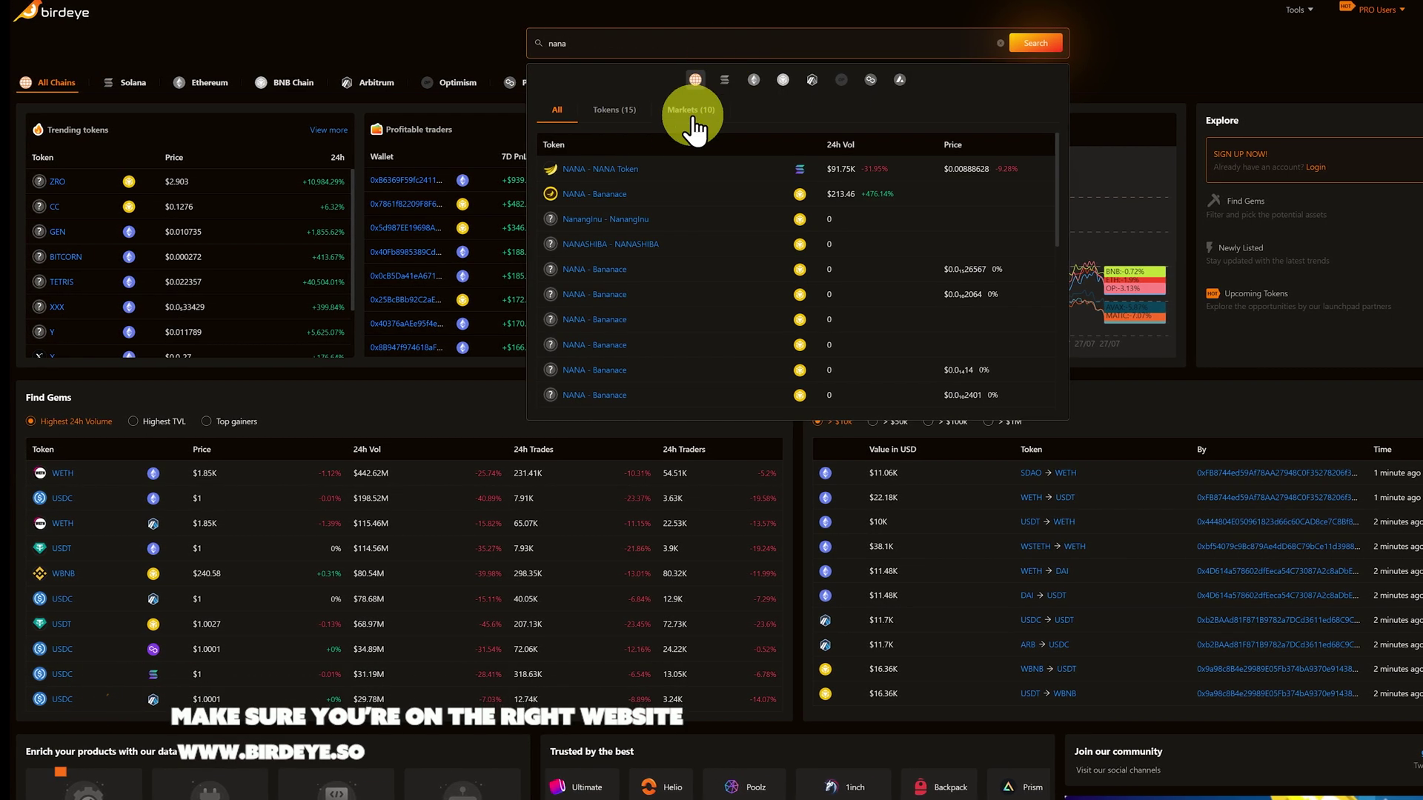
click(607, 172)
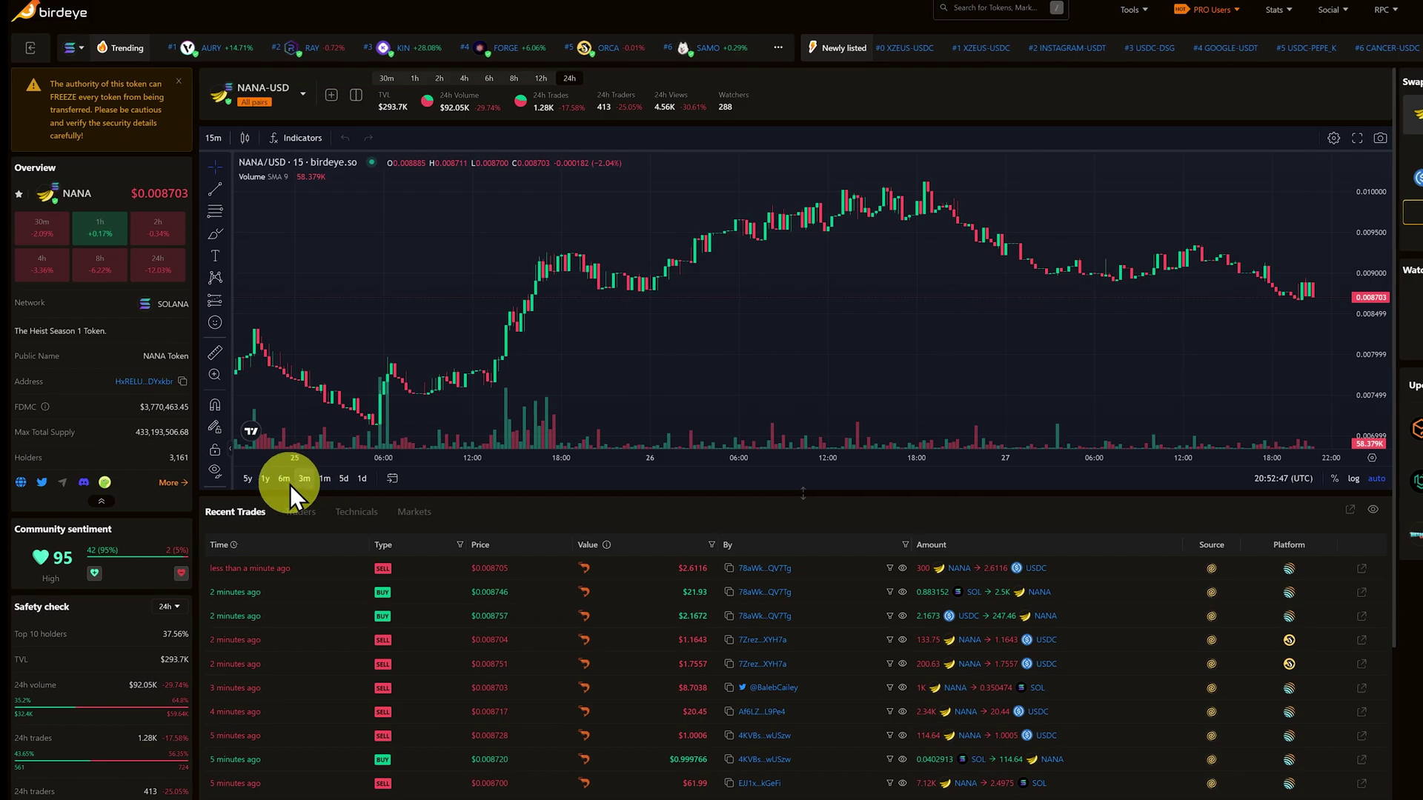
click(289, 482)
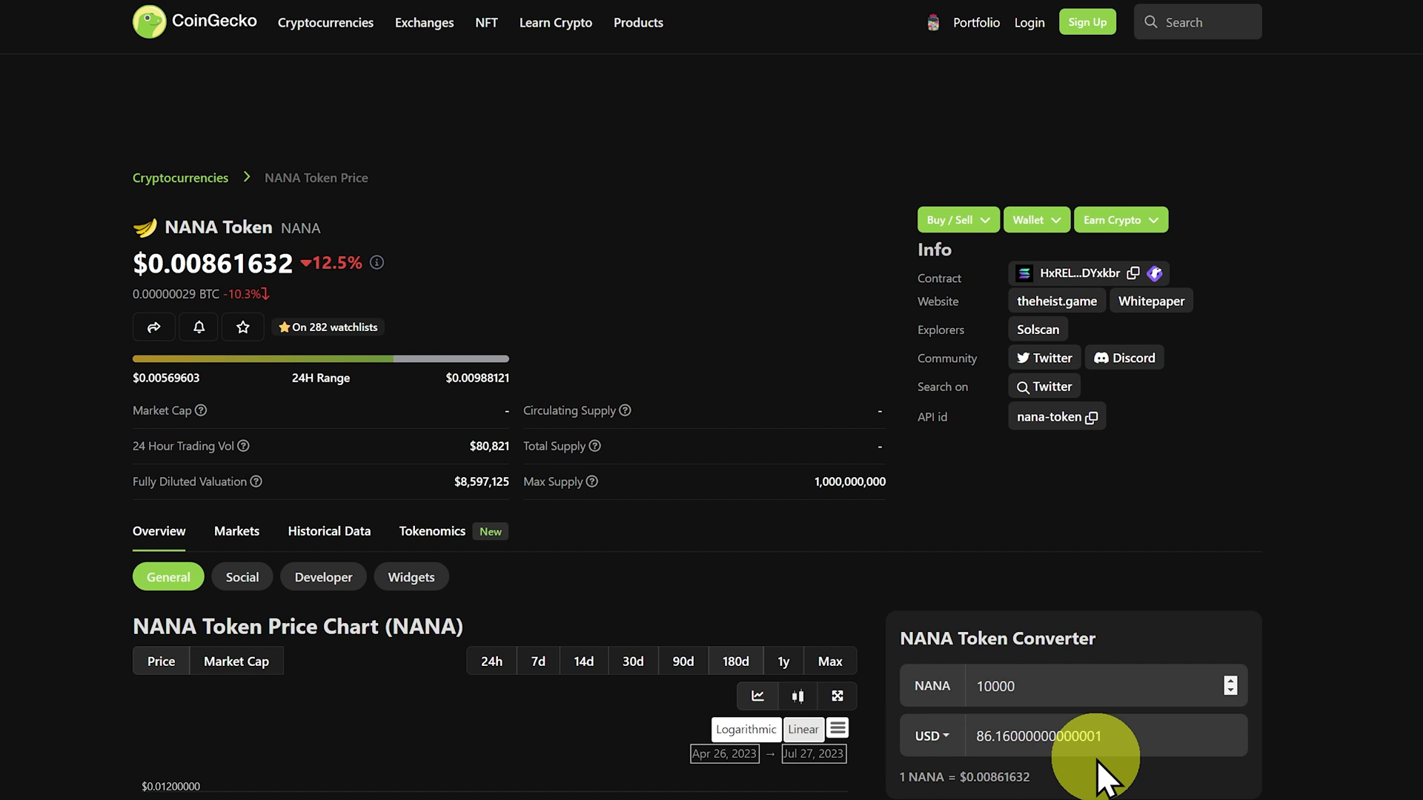
click(1077, 695)
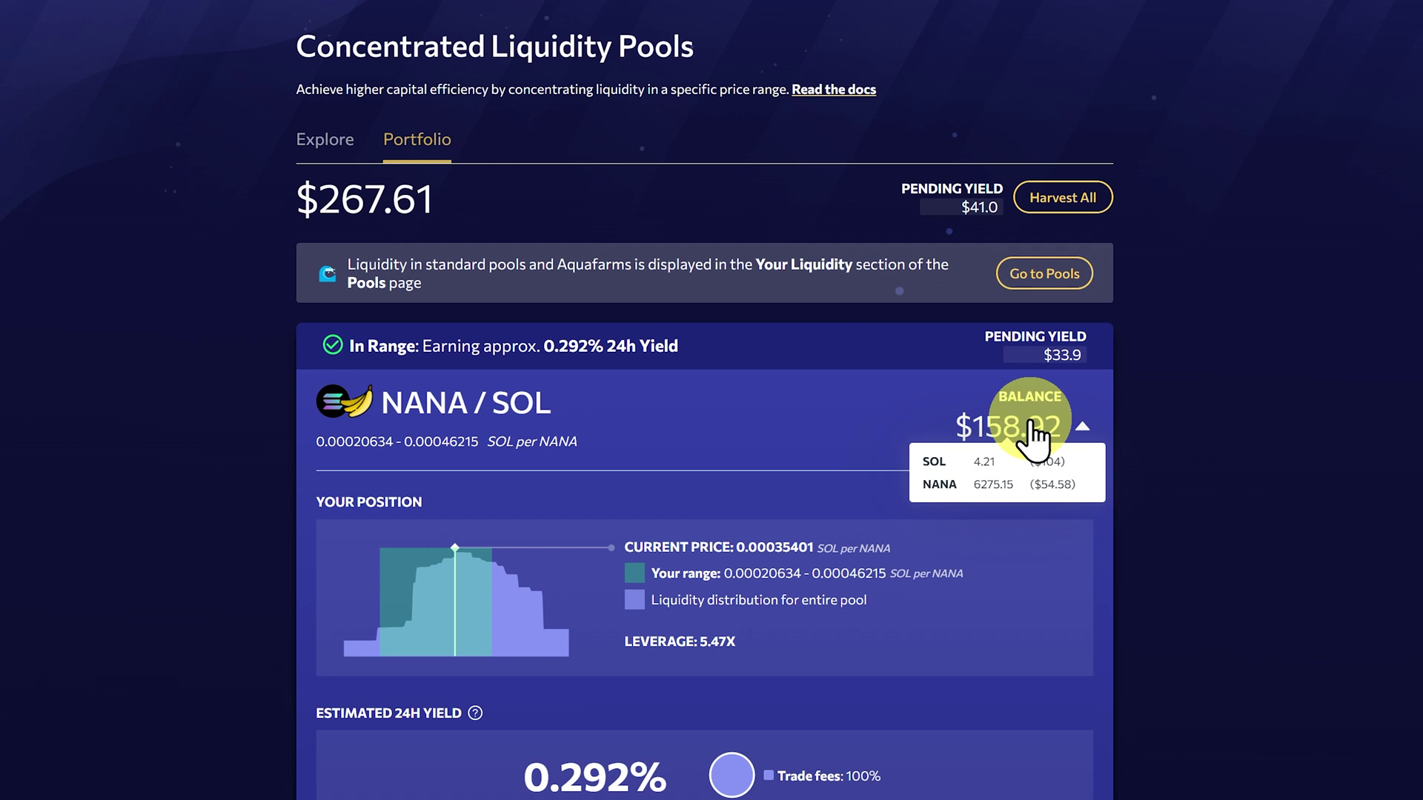
Collapse and re-expand the NANA / SOL position, scrolling down to its Withdraw button.
mouse_move(1057, 354)
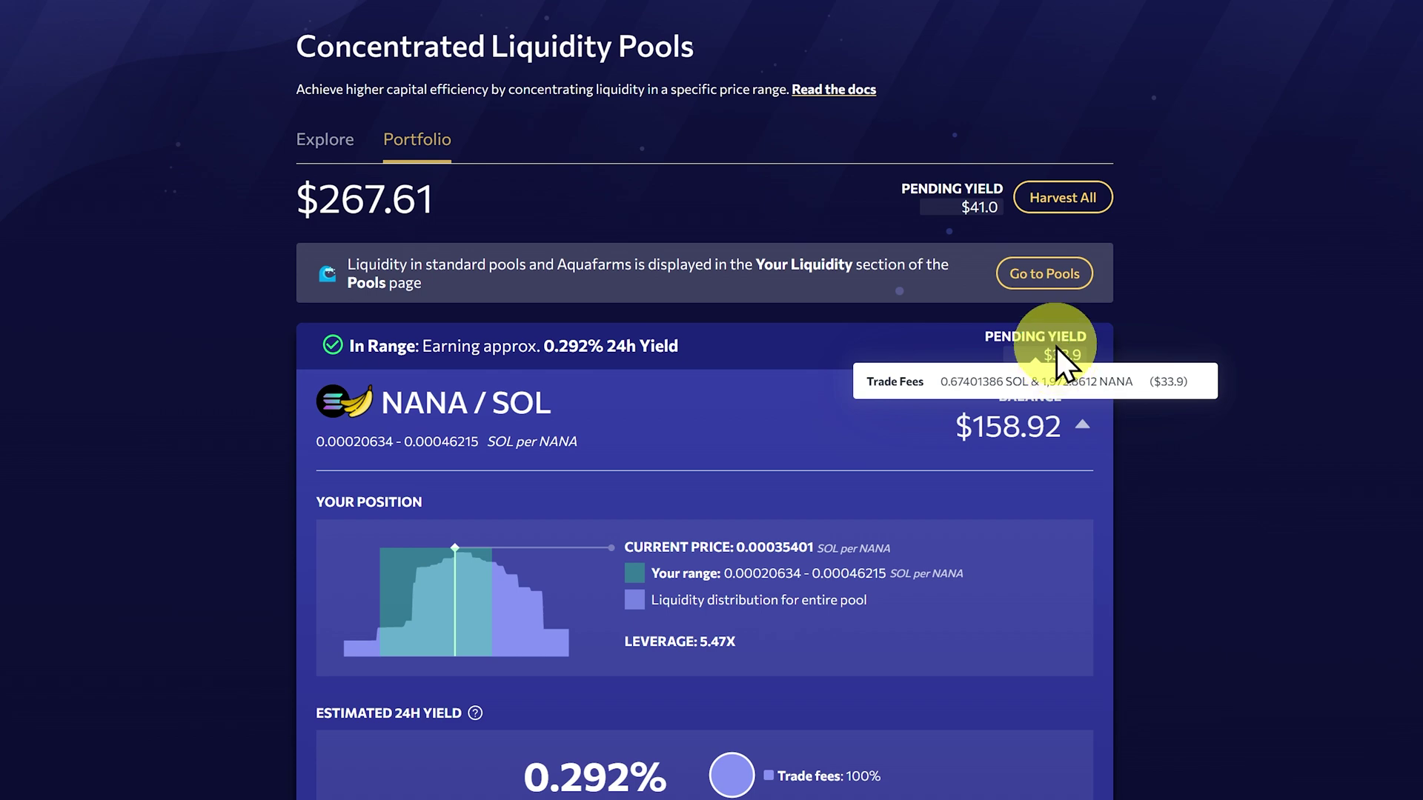
click(1040, 437)
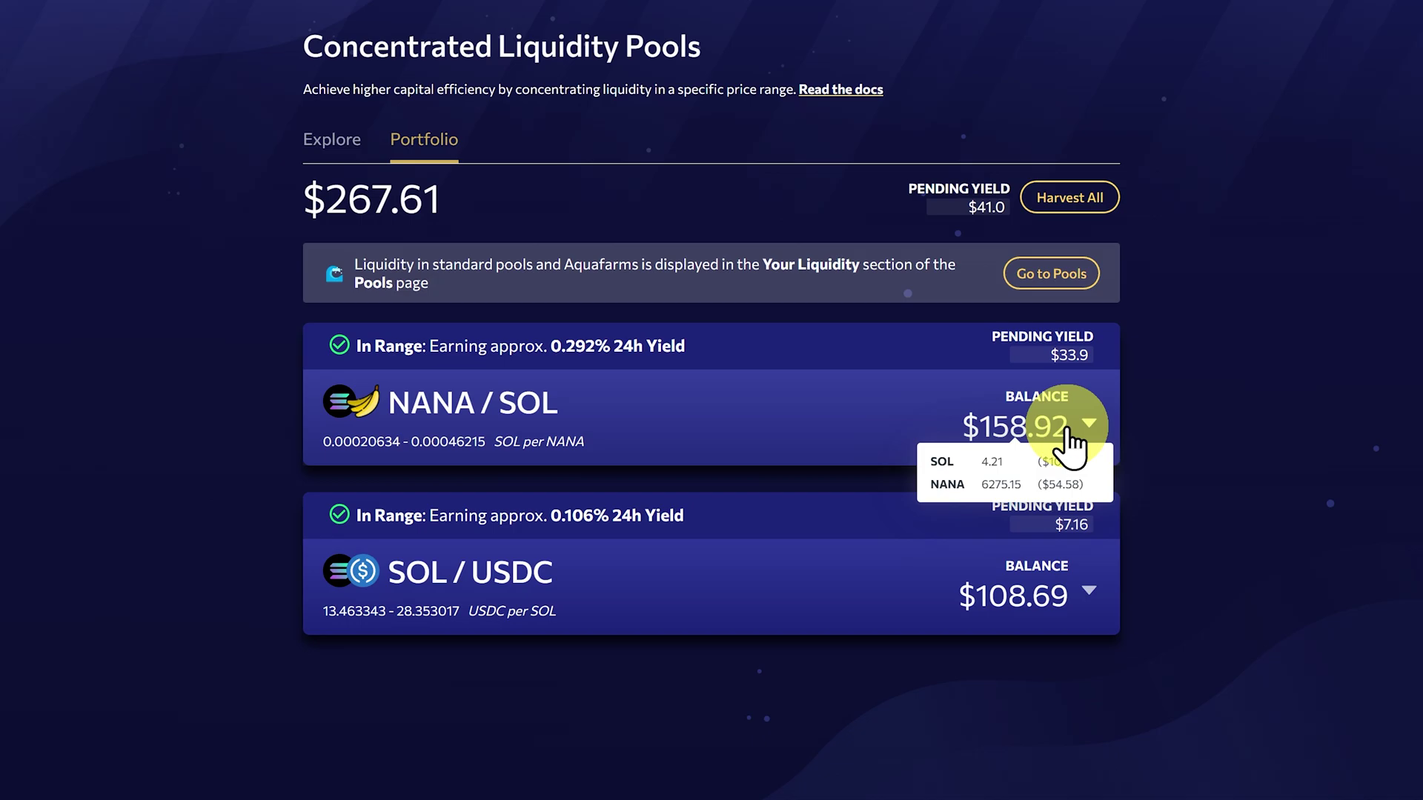
click(1071, 445)
scroll(1040, 474, down, 8)
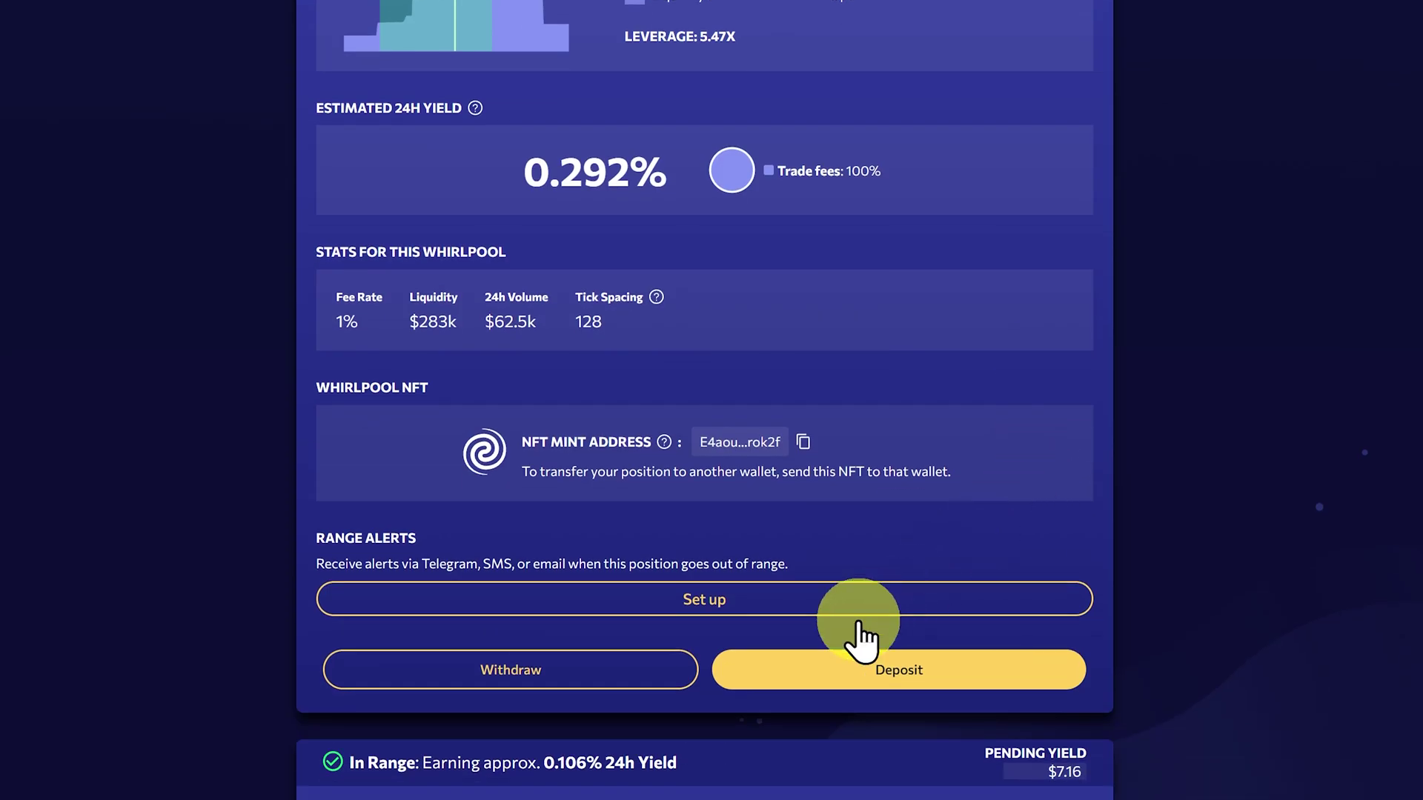
Withdraw 100% of the SOL/NANA position with Burn the NFT ticked.
click(623, 671)
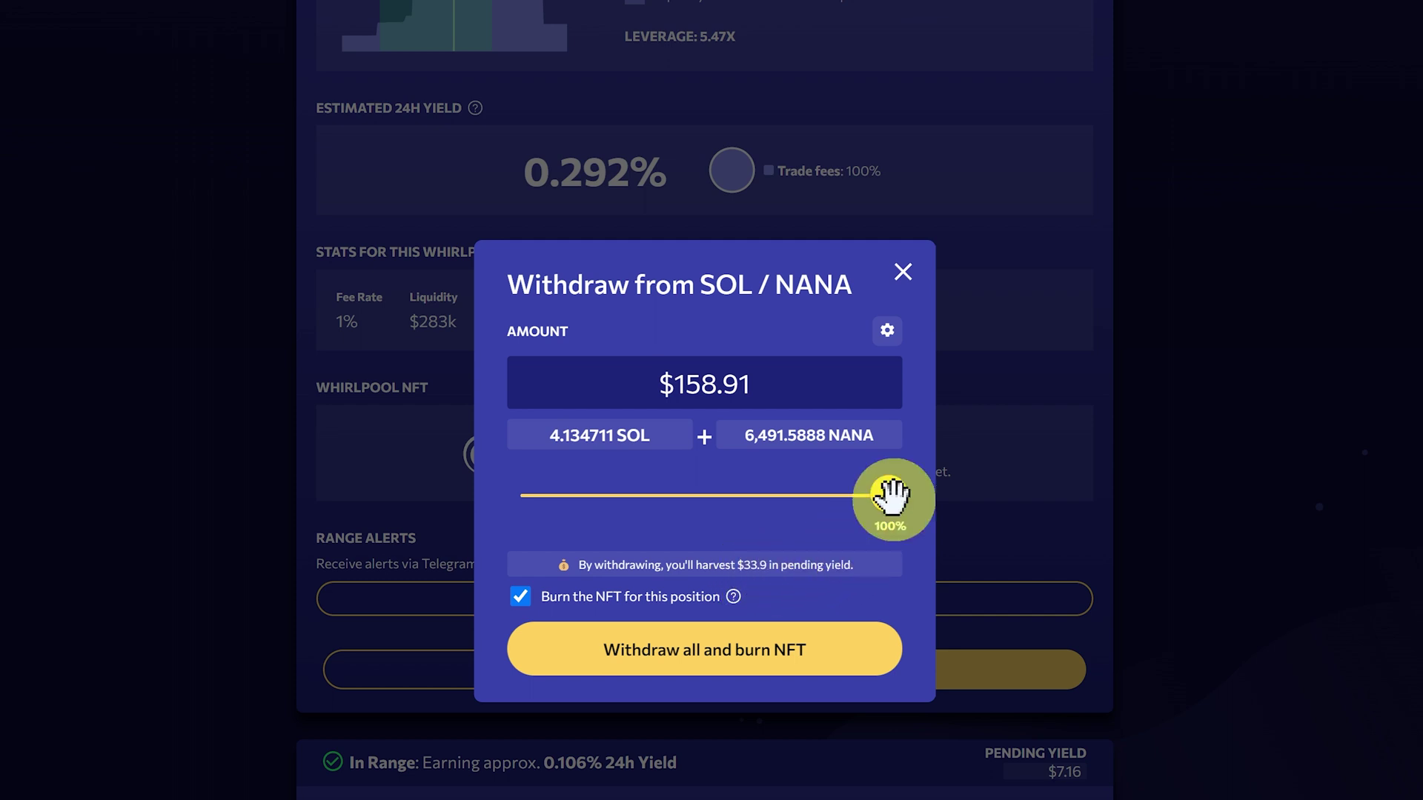
mouse_move(887, 494)
mouse_down()
mouse_move(706, 518)
mouse_move(698, 495)
mouse_move(927, 501)
mouse_up()
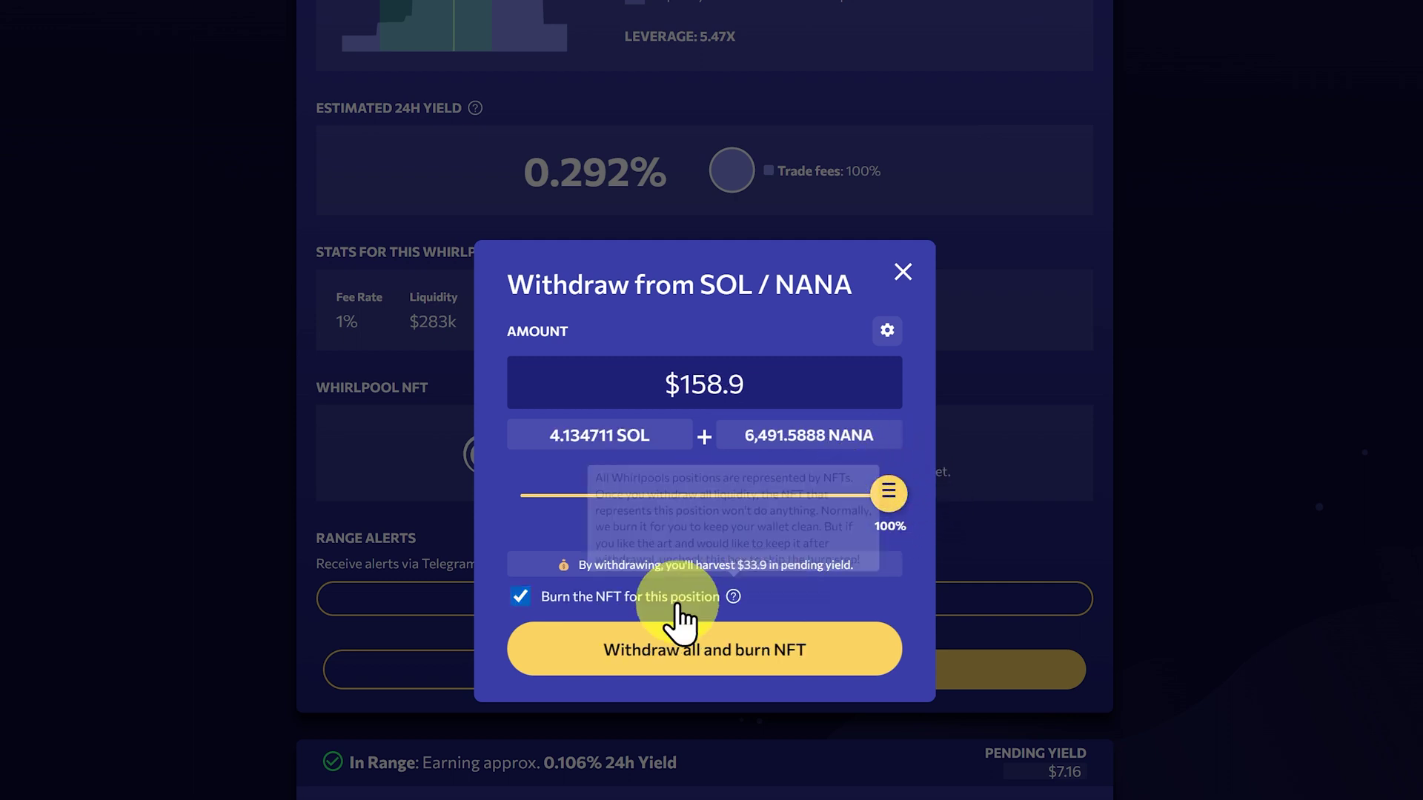
click(520, 597)
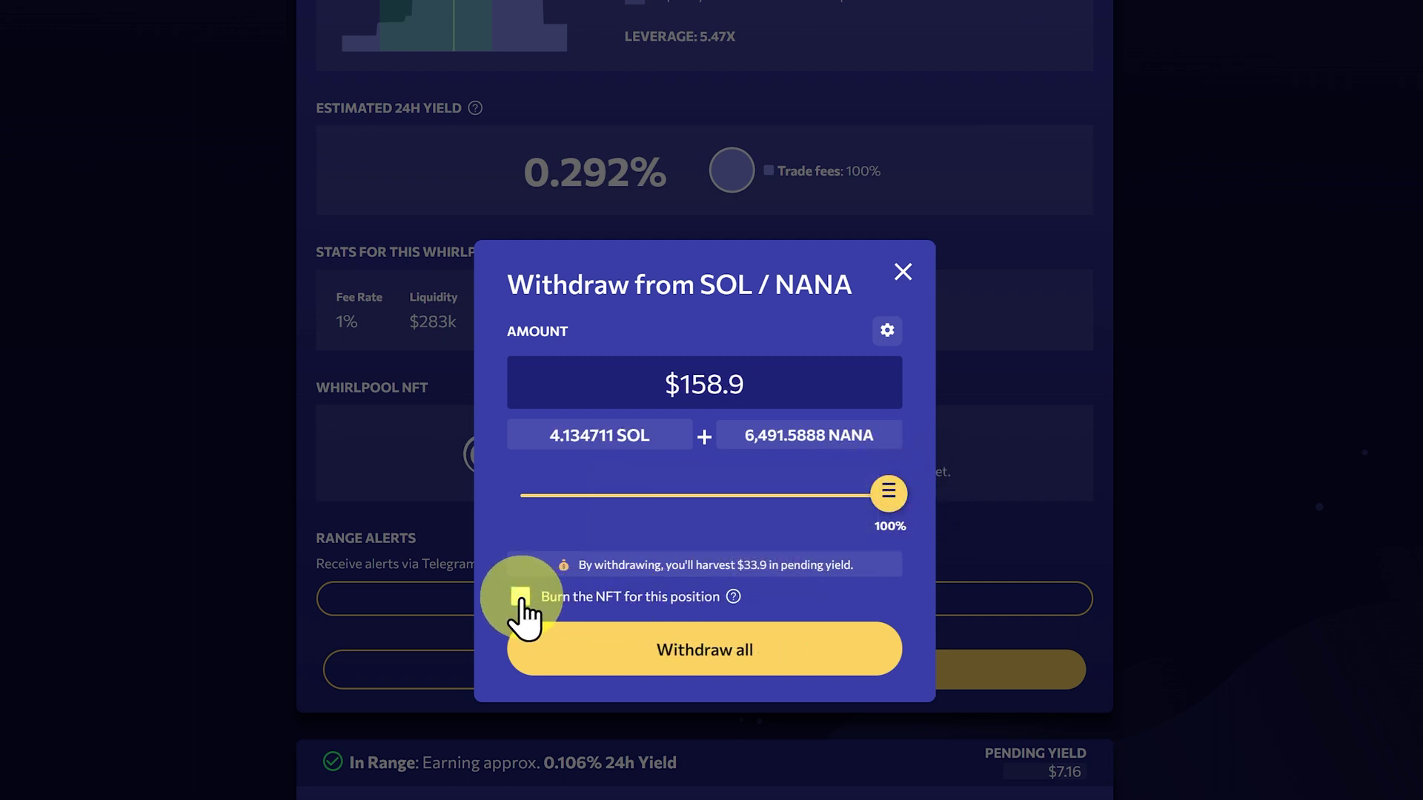
click(520, 597)
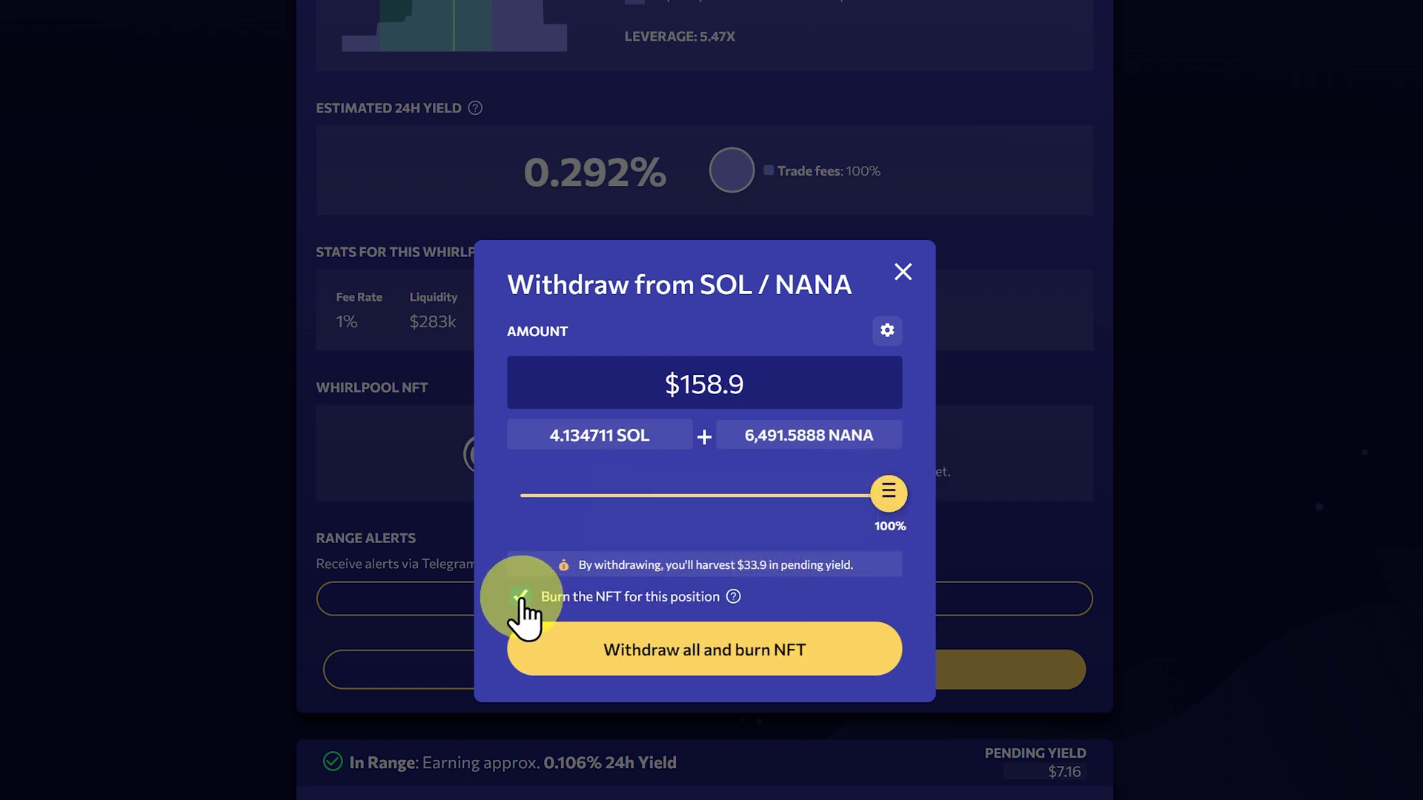
click(582, 653)
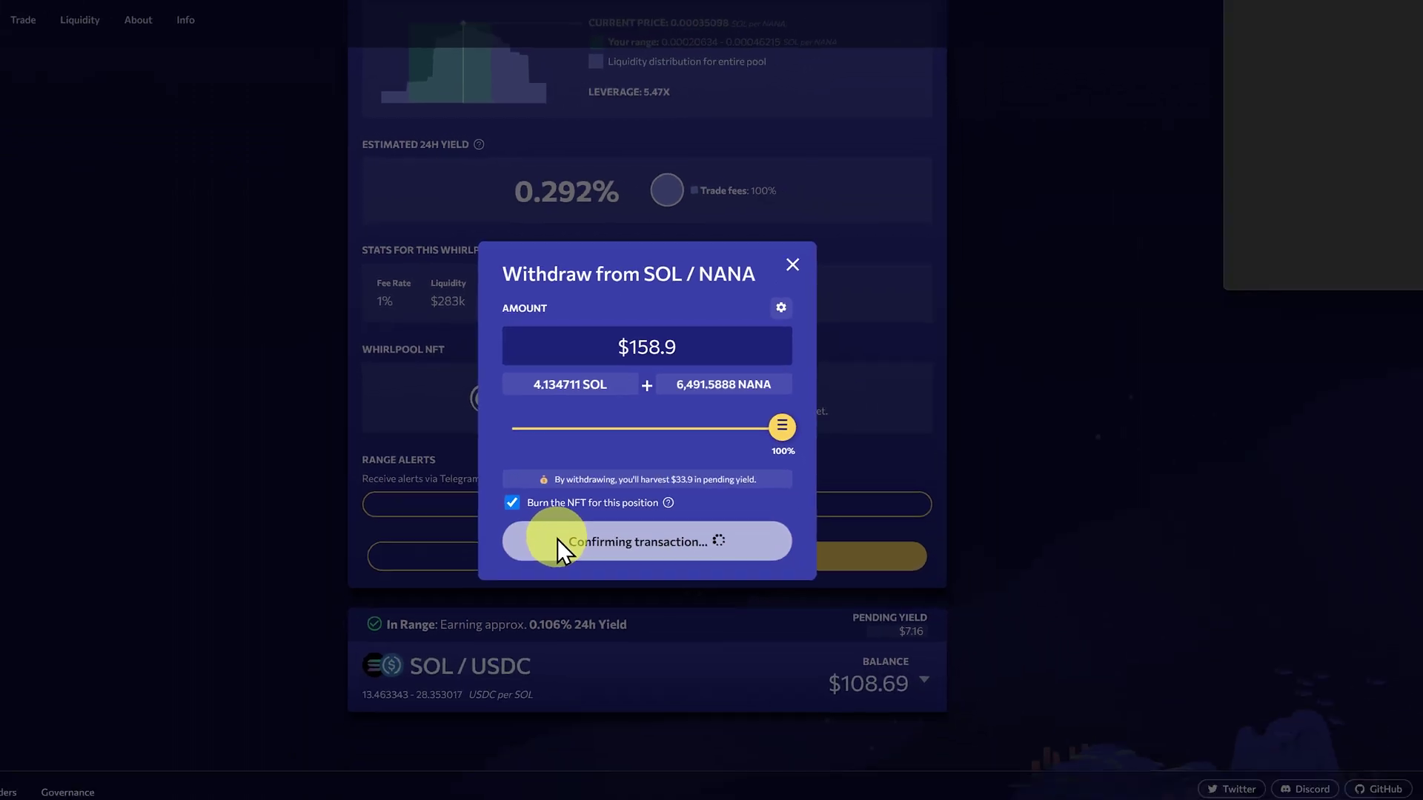
Approve the withdrawal in Phantom, then copy the SOL/USDC position's NFT mint address.
click(1359, 270)
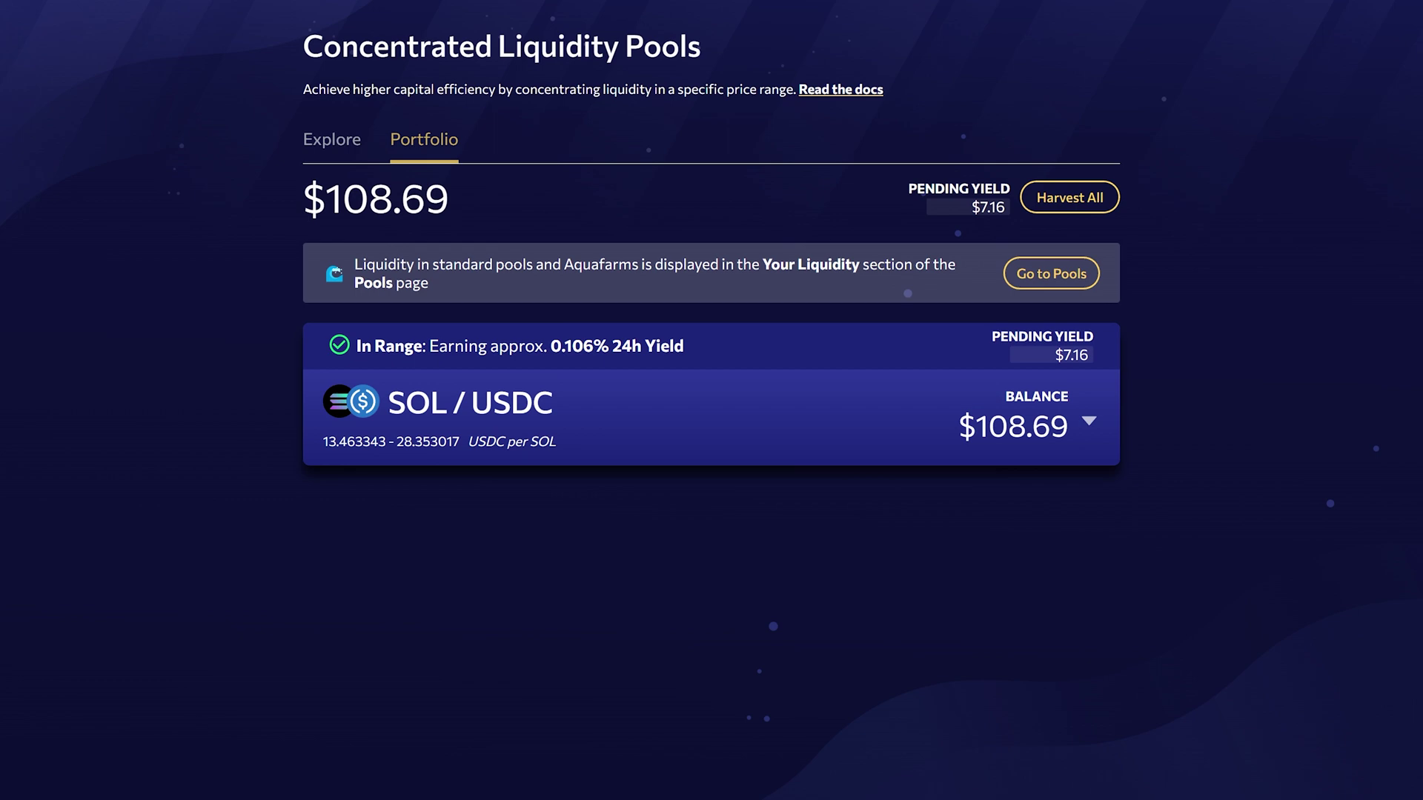
click(1079, 424)
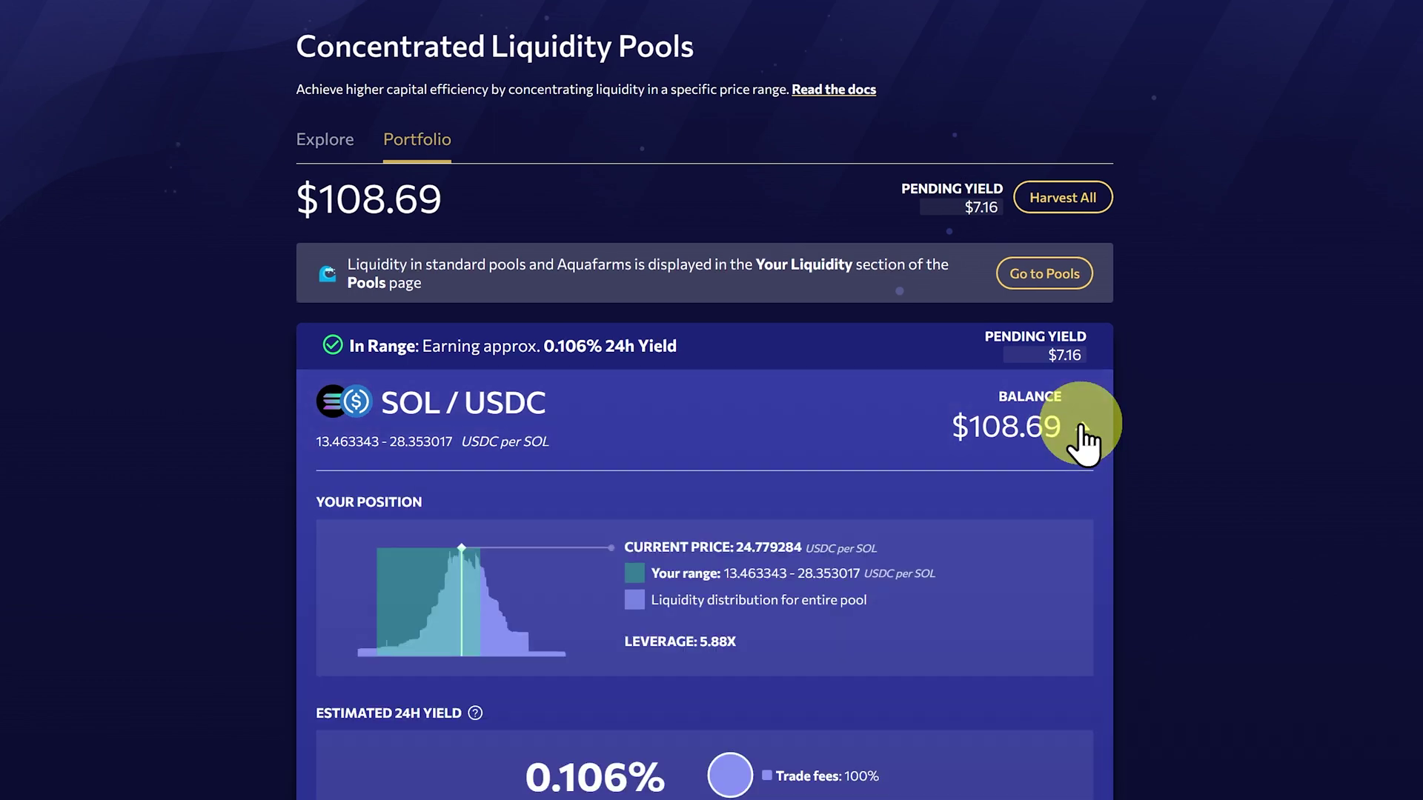
scroll(1025, 504, down, 3)
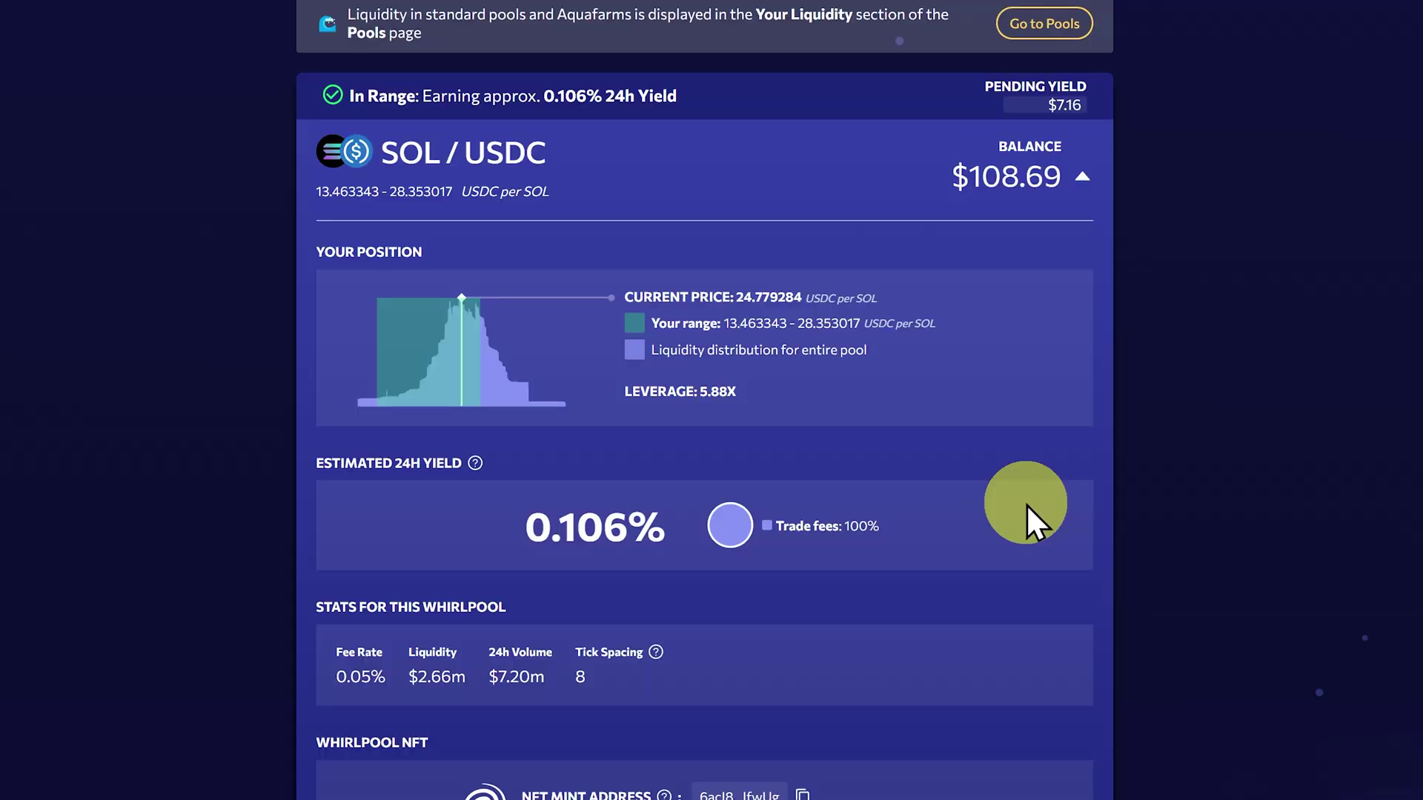
scroll(1026, 504, down, 2)
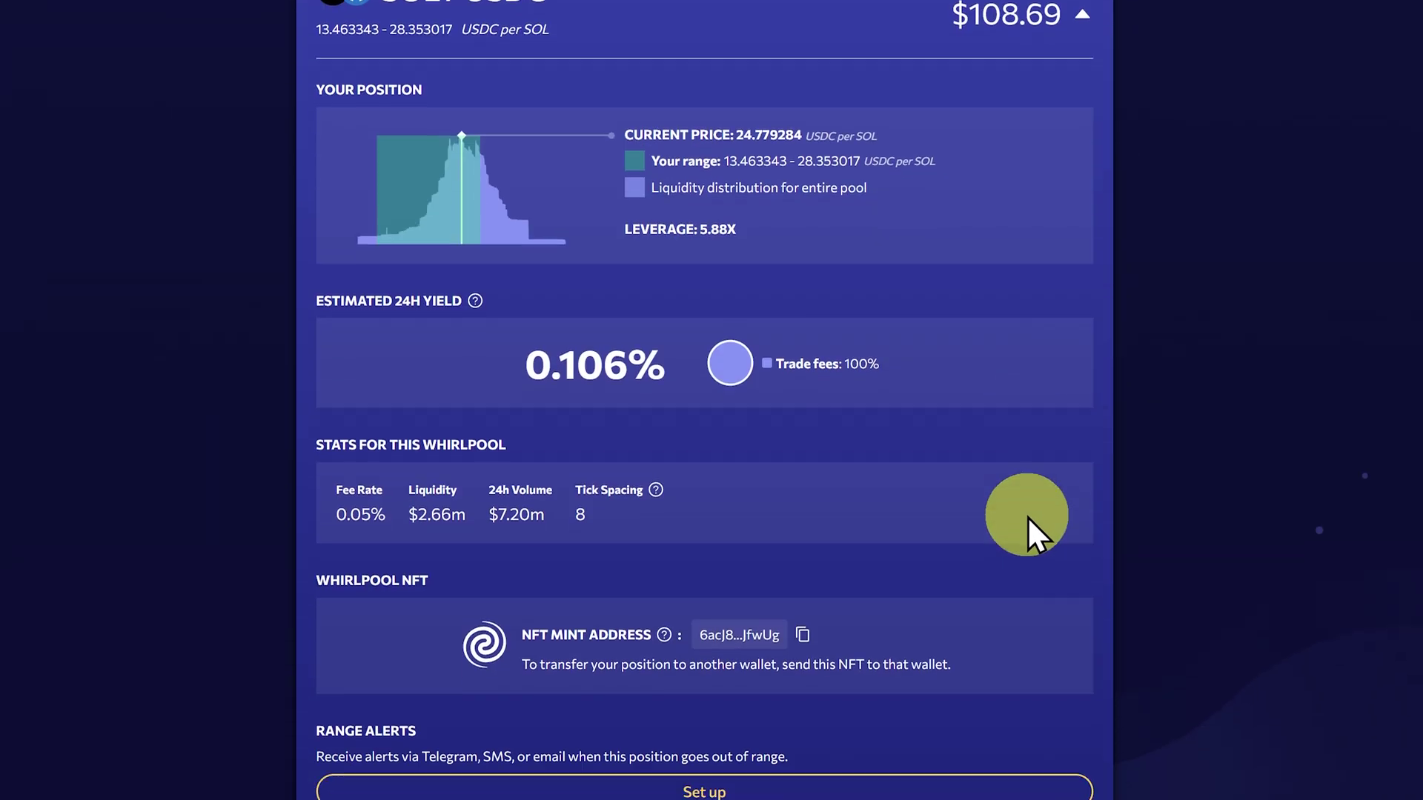
click(802, 631)
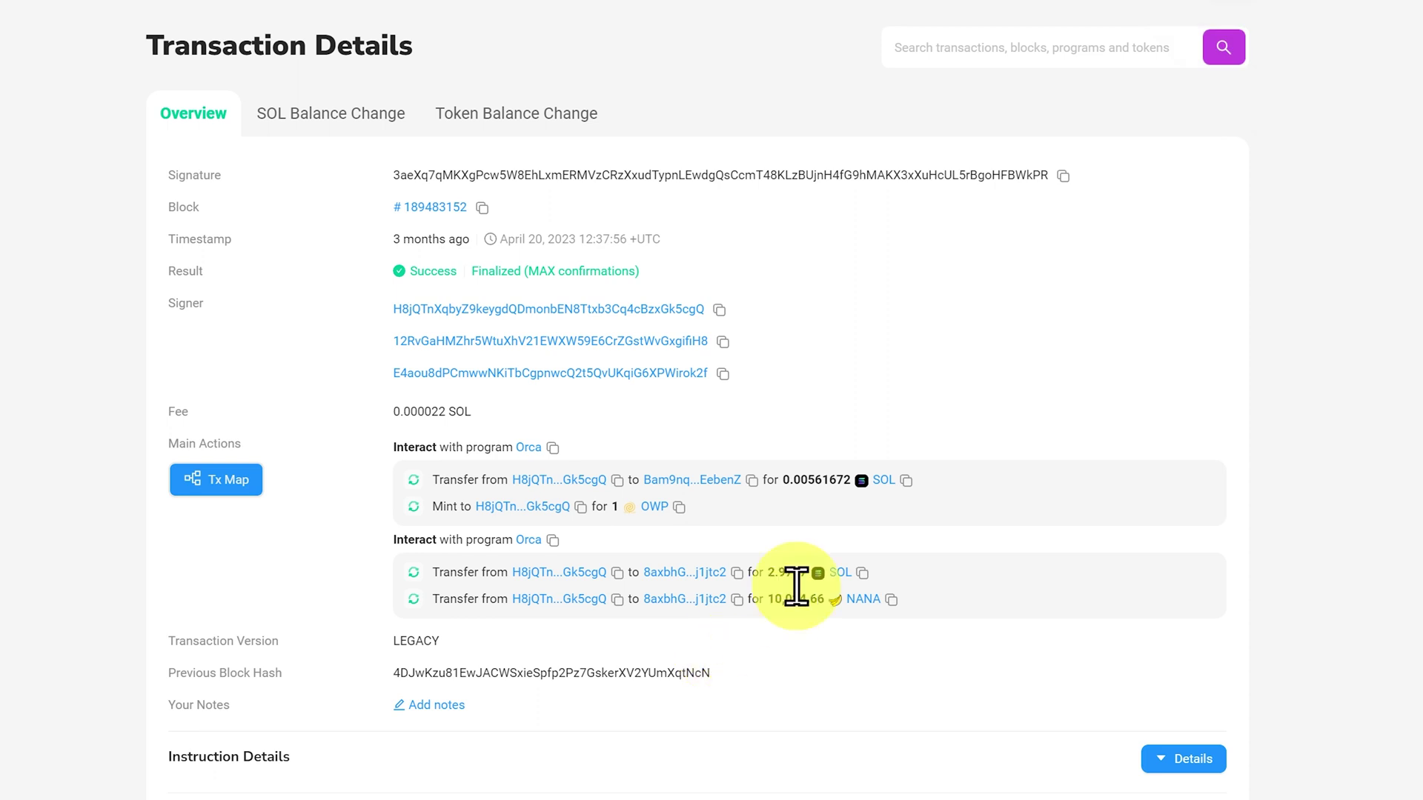
Look up the SOL/USDC NFT mint on Solscan, open its mint transaction and select 2.4173 SOL.
click(967, 48)
key(ctrl+v)
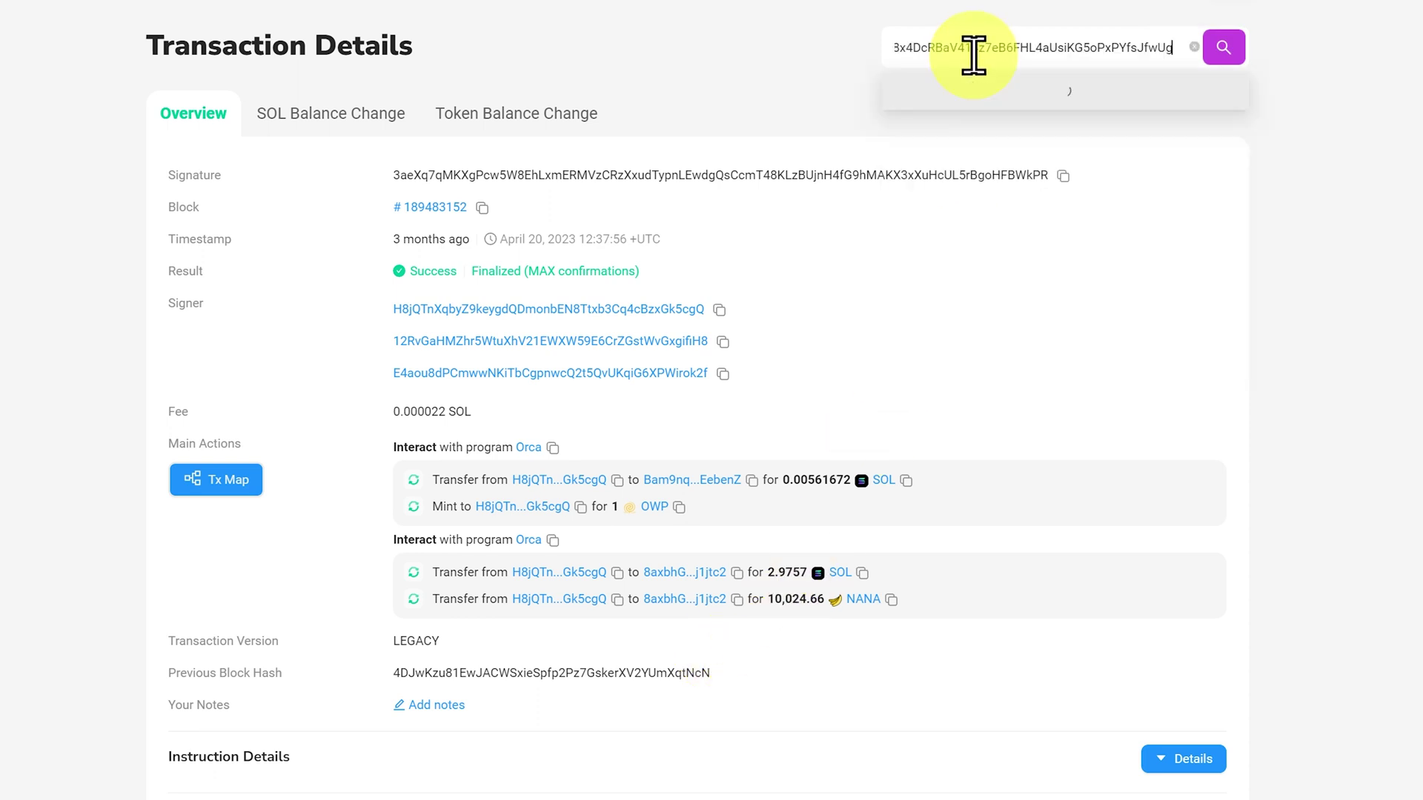
click(1027, 154)
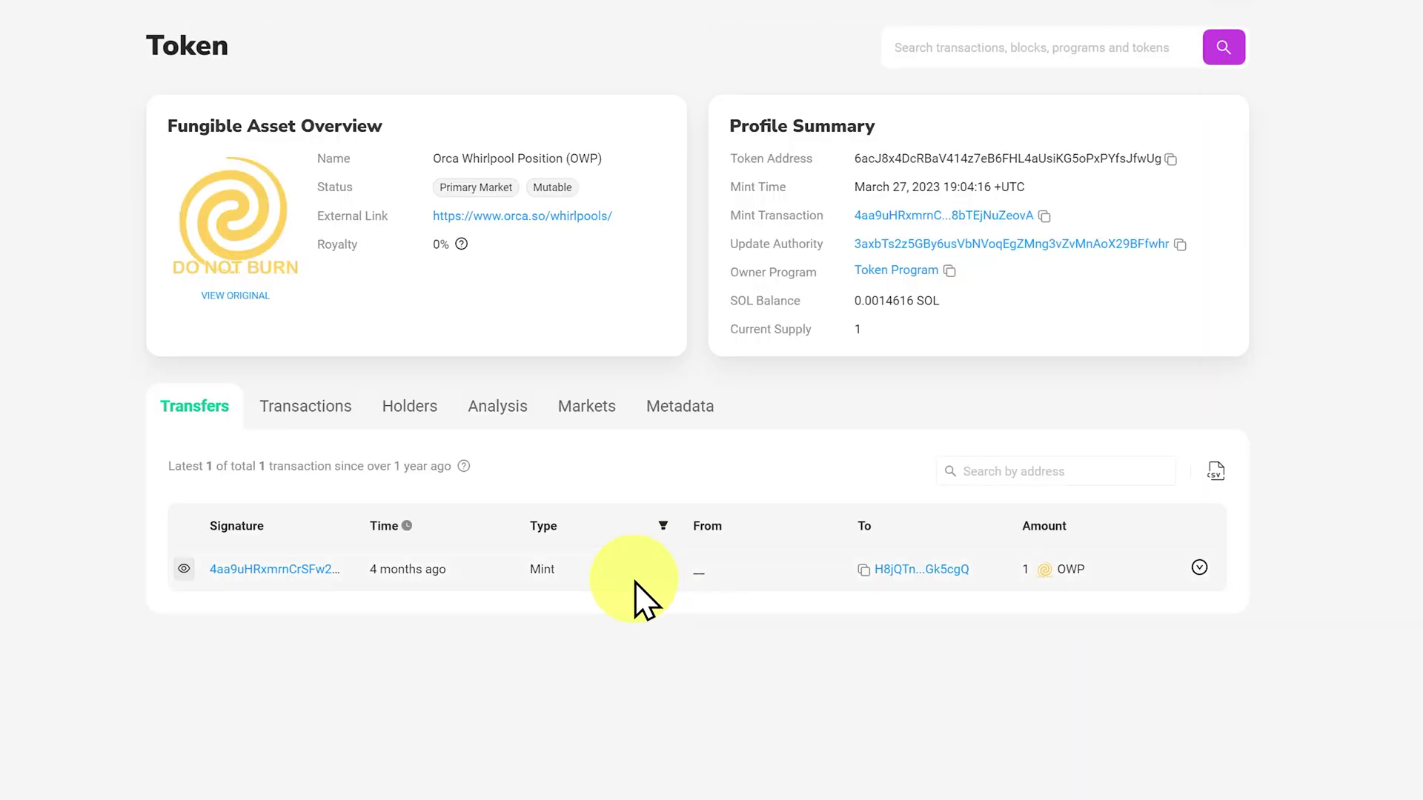
click(276, 571)
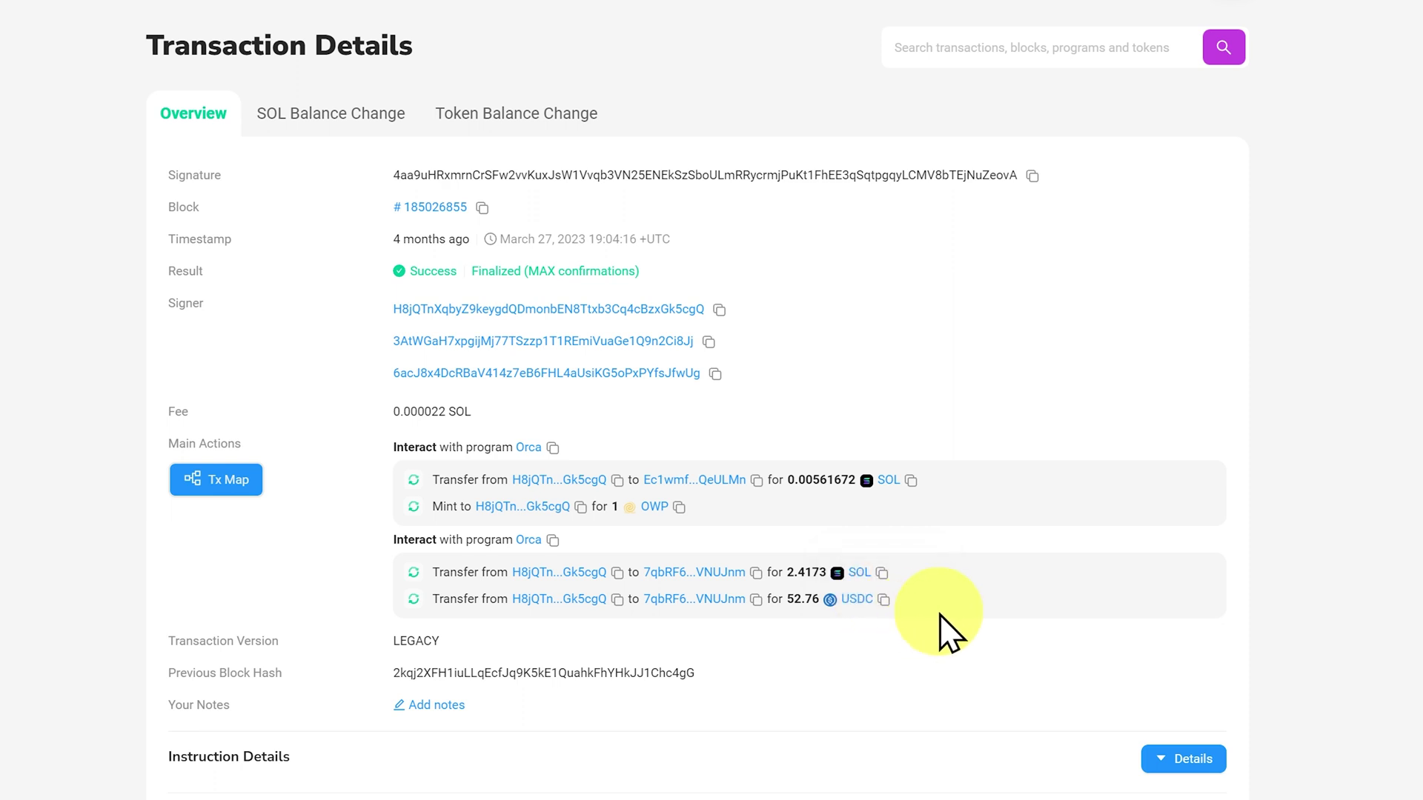
double_click(816, 571)
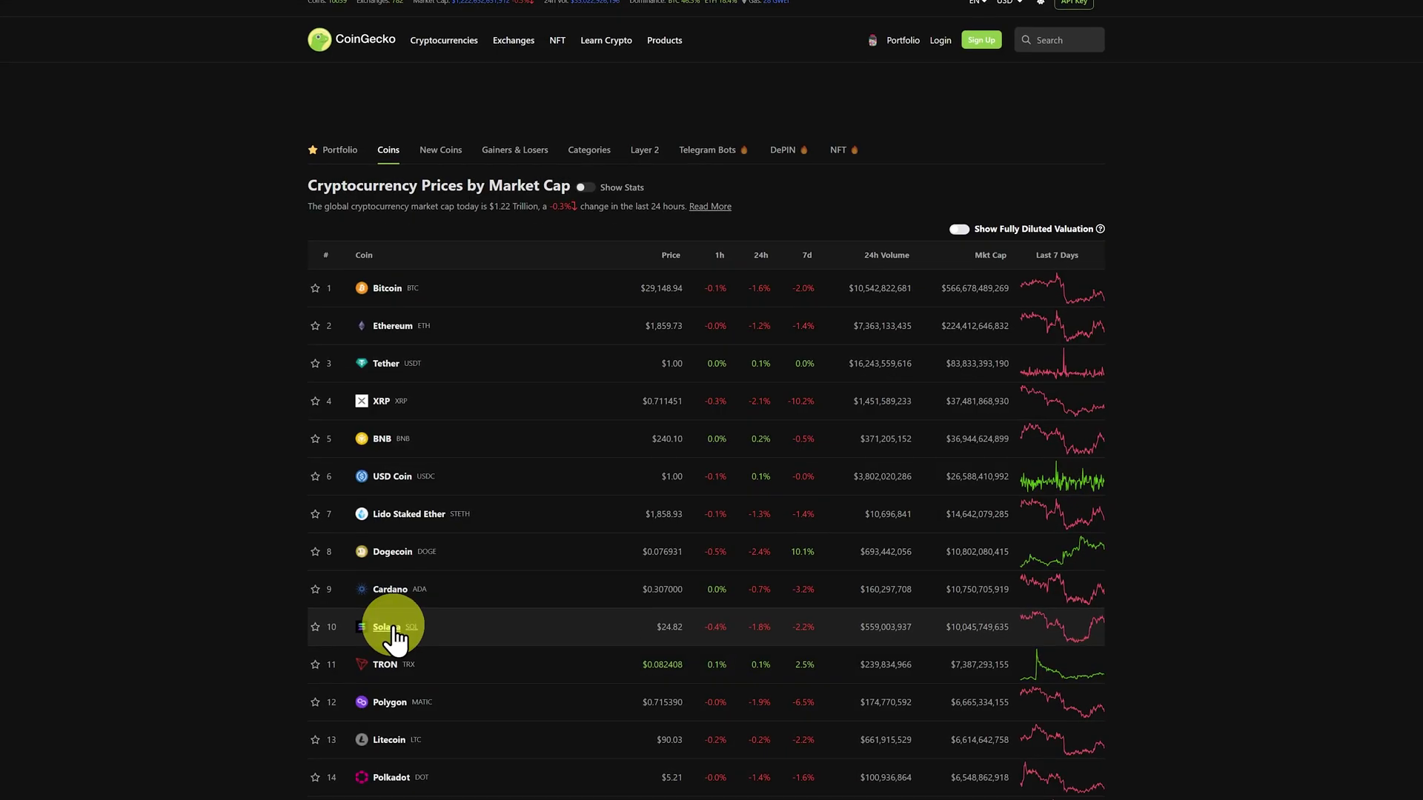
View Solana's 180d price chart and compute 2.4173 × 21 in Calculator.
click(388, 628)
click(730, 543)
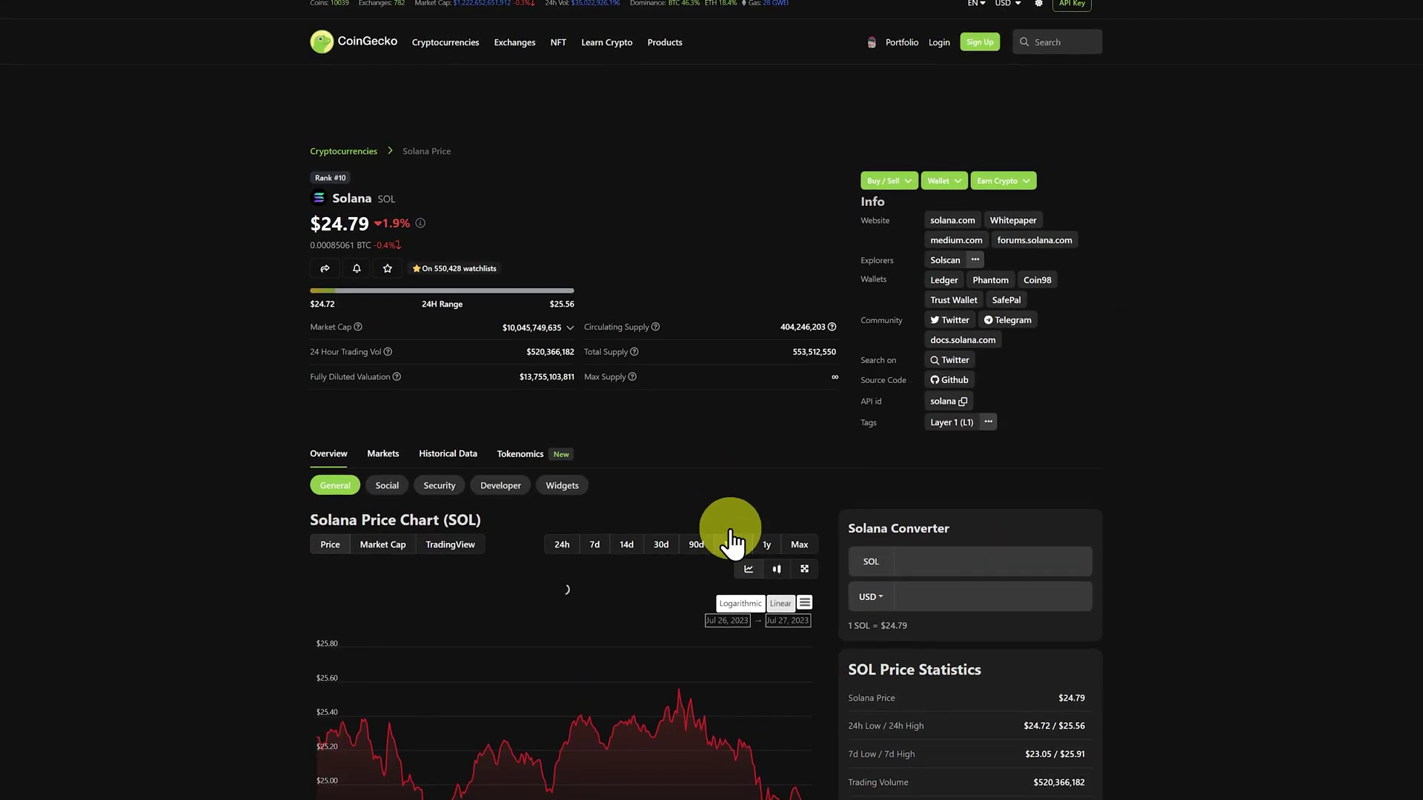
scroll(476, 528, down, 4)
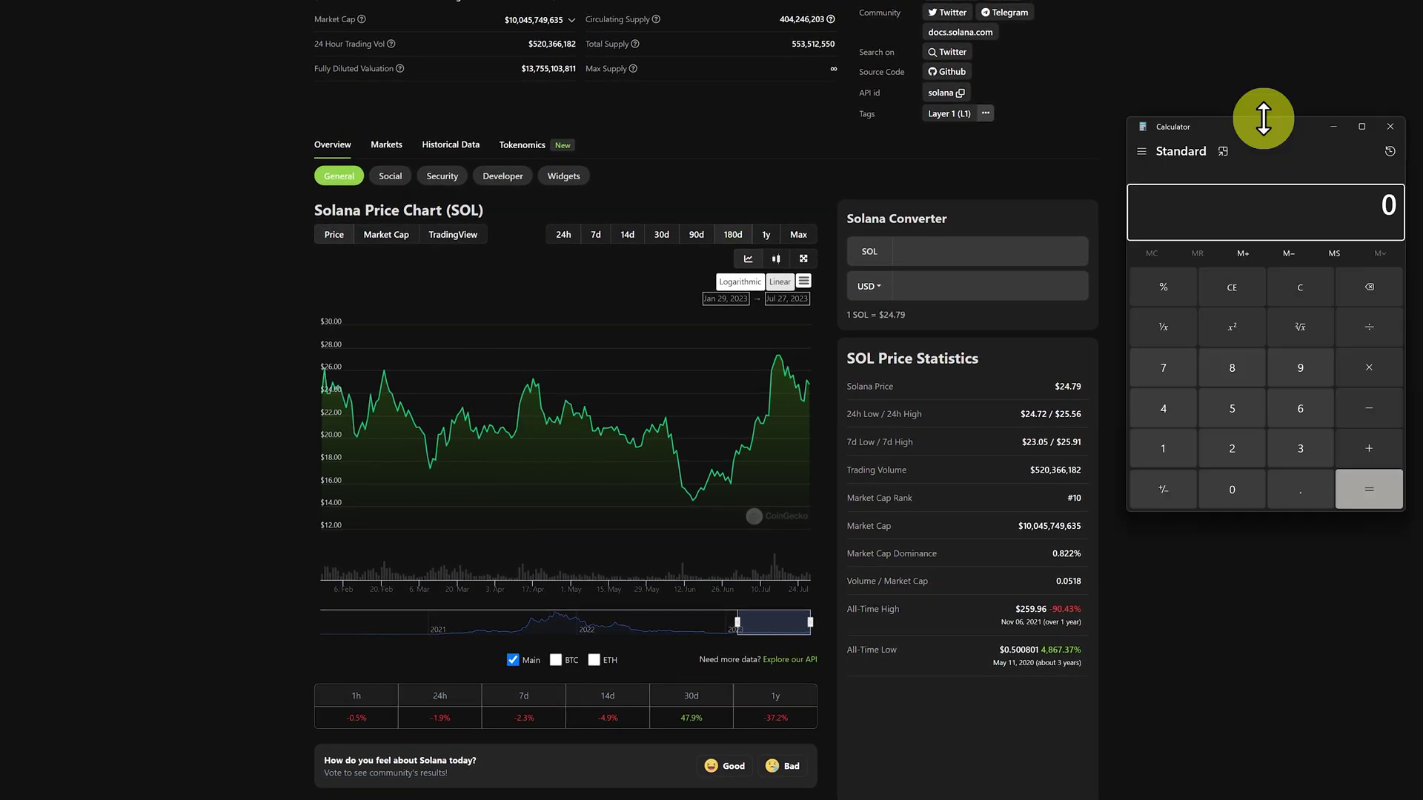
text(2.4173)
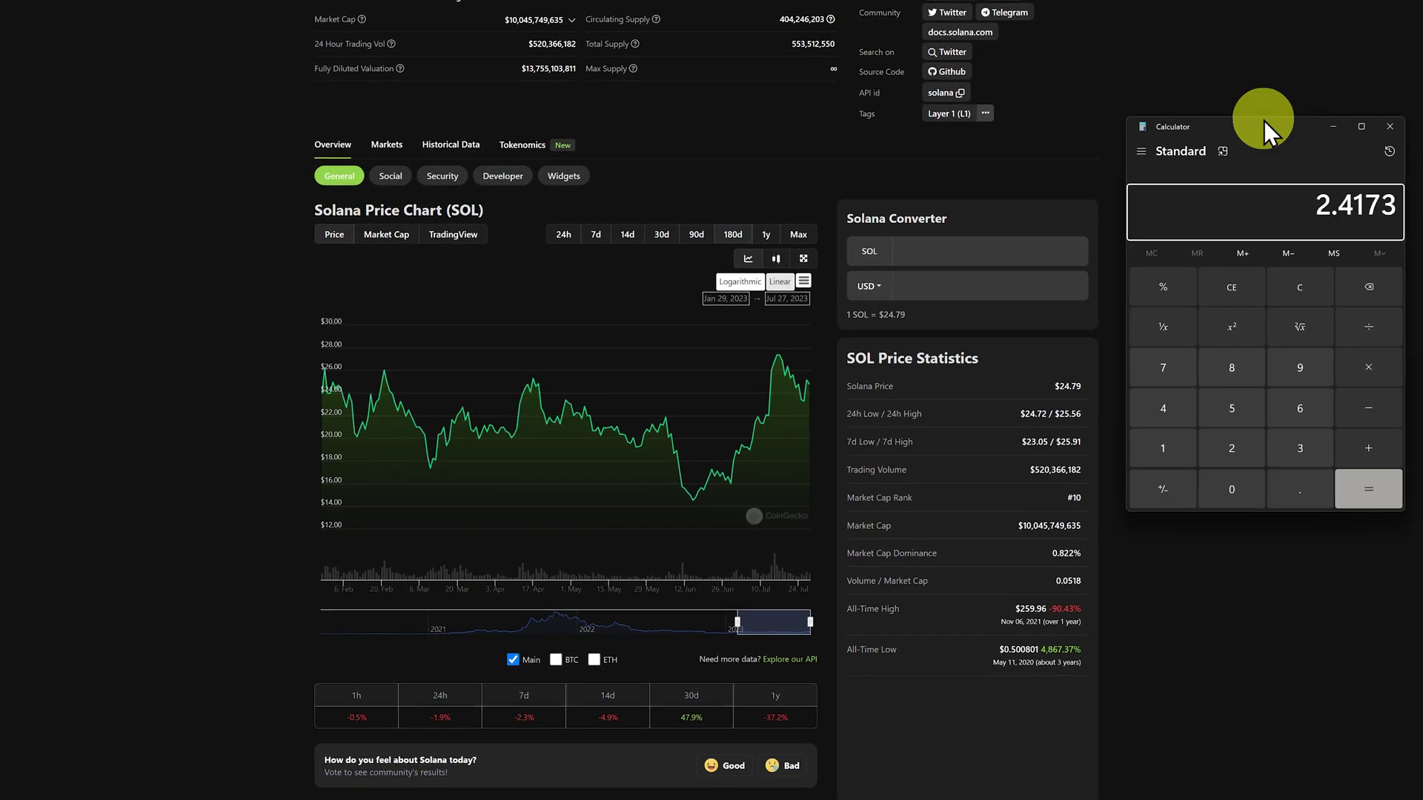
text(*21)
key(Return)
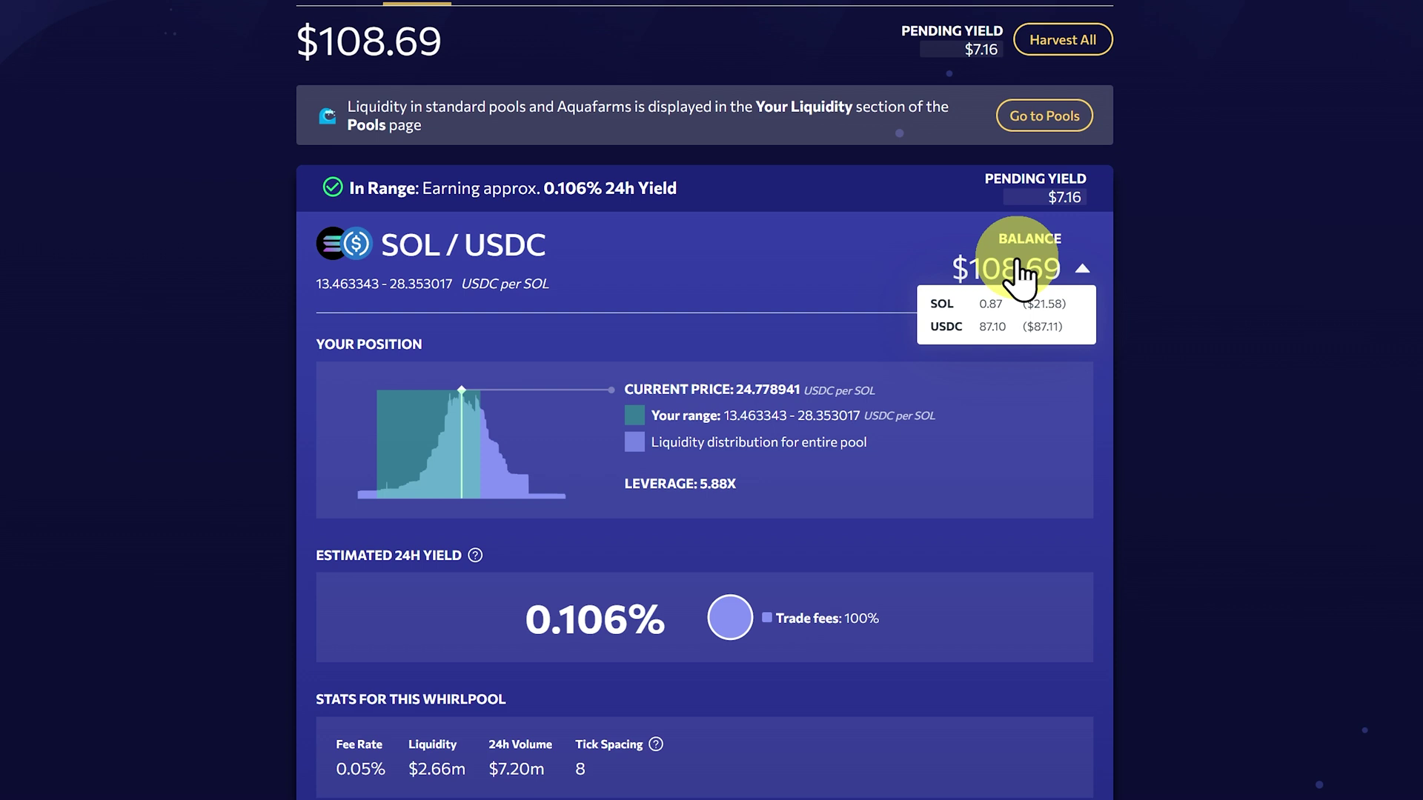
Check the SOL/USDC balance and pending yield, then start its 100% withdrawal of $108.69.
mouse_move(1057, 194)
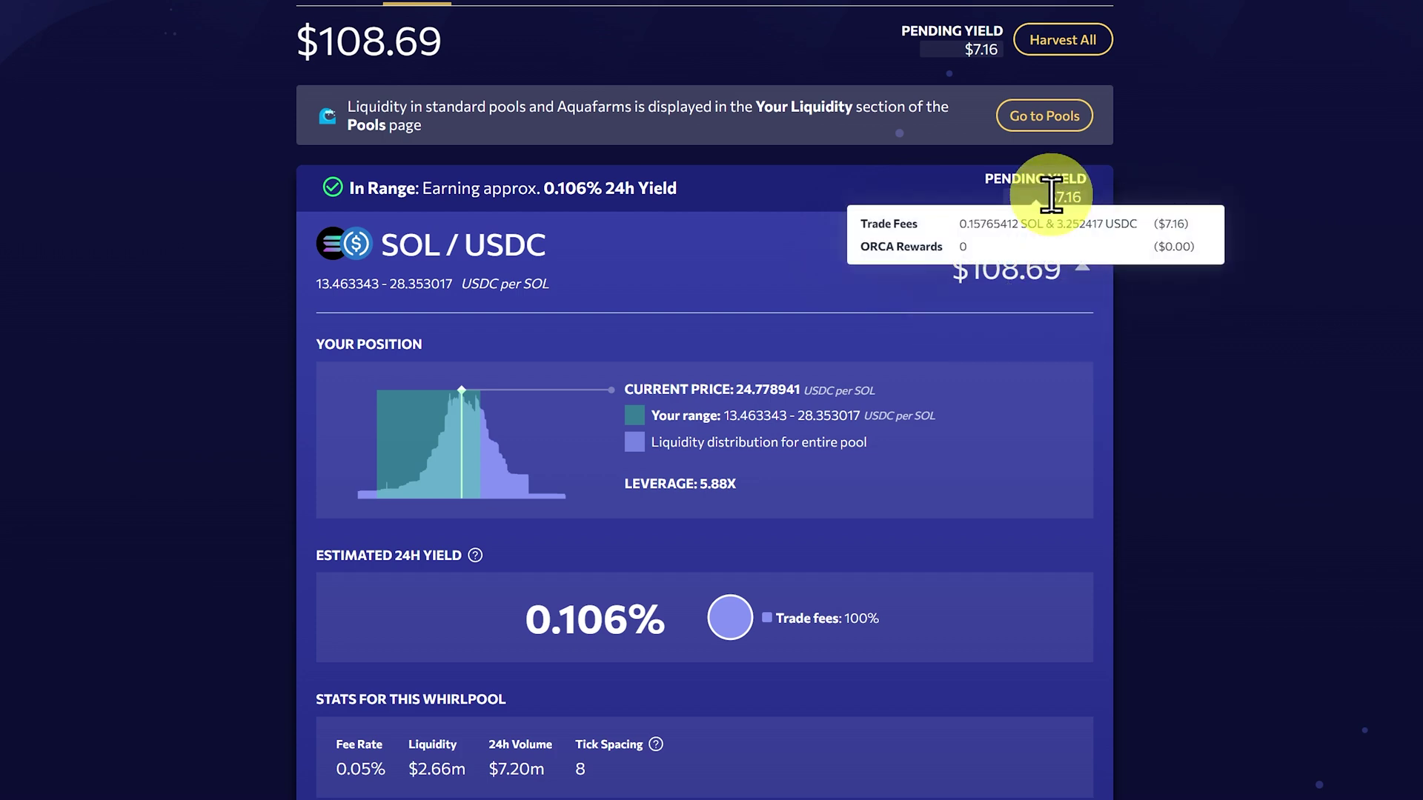
scroll(1034, 392, down, 4)
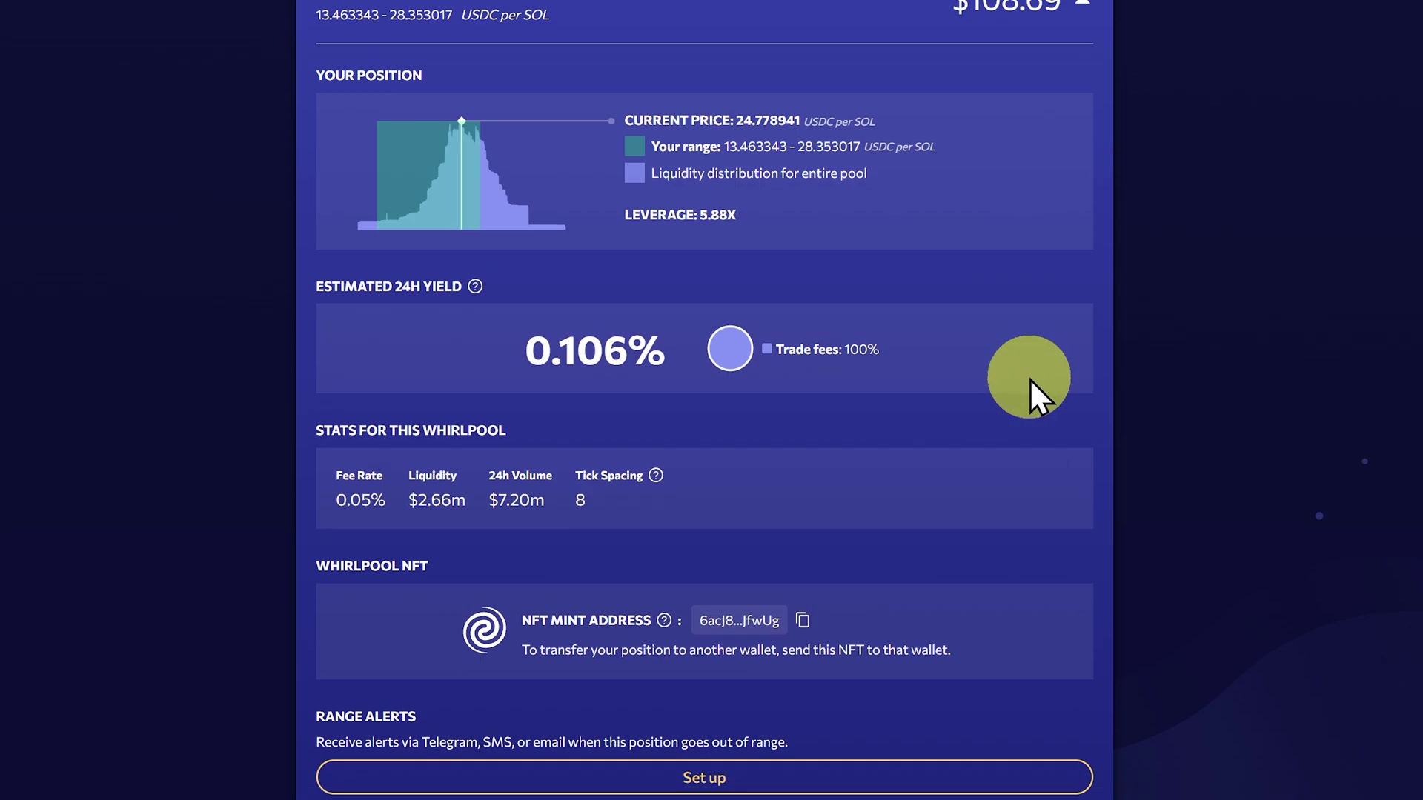
click(622, 774)
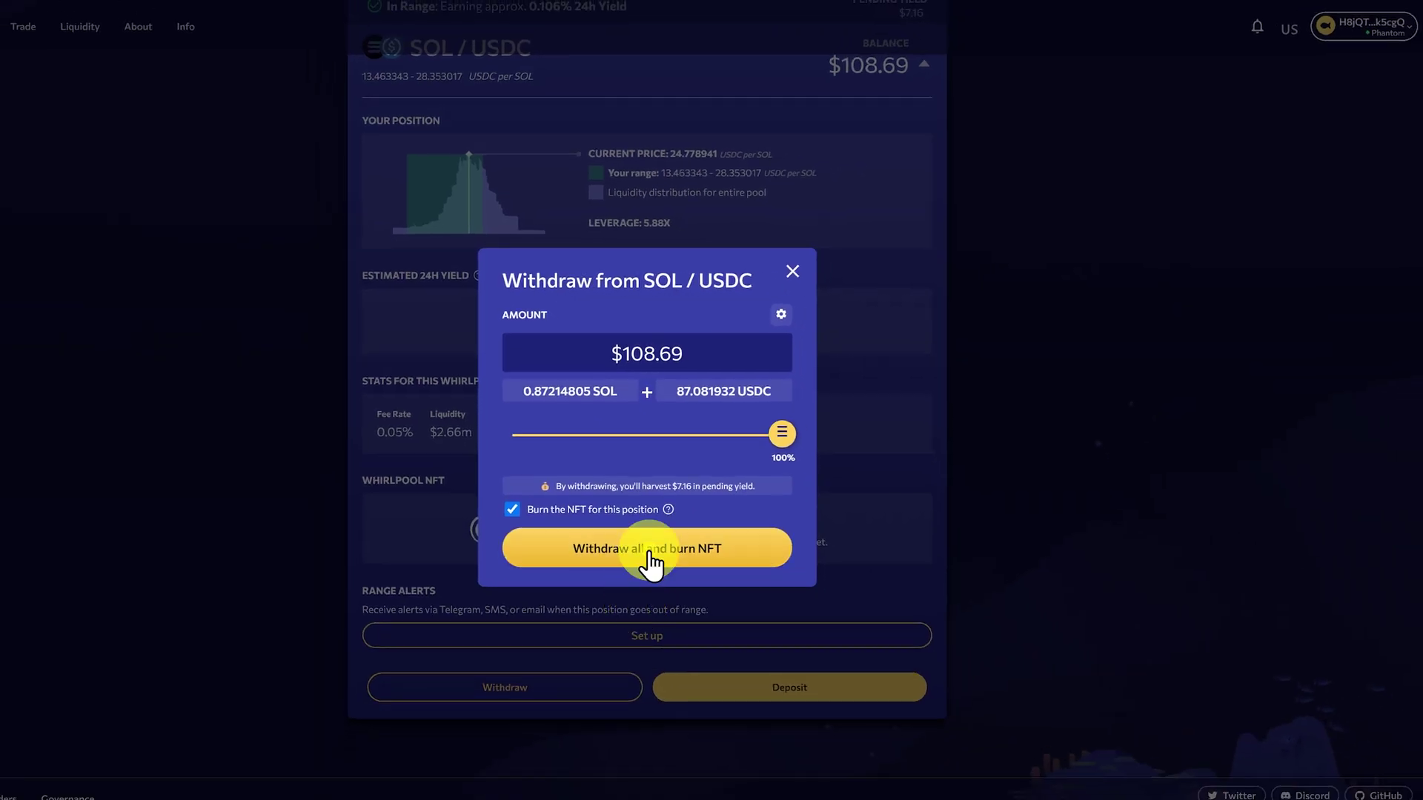
Withdraw all of SOL/USDC with NFT burn and approve the transaction in Phantom.
click(660, 568)
click(1377, 274)
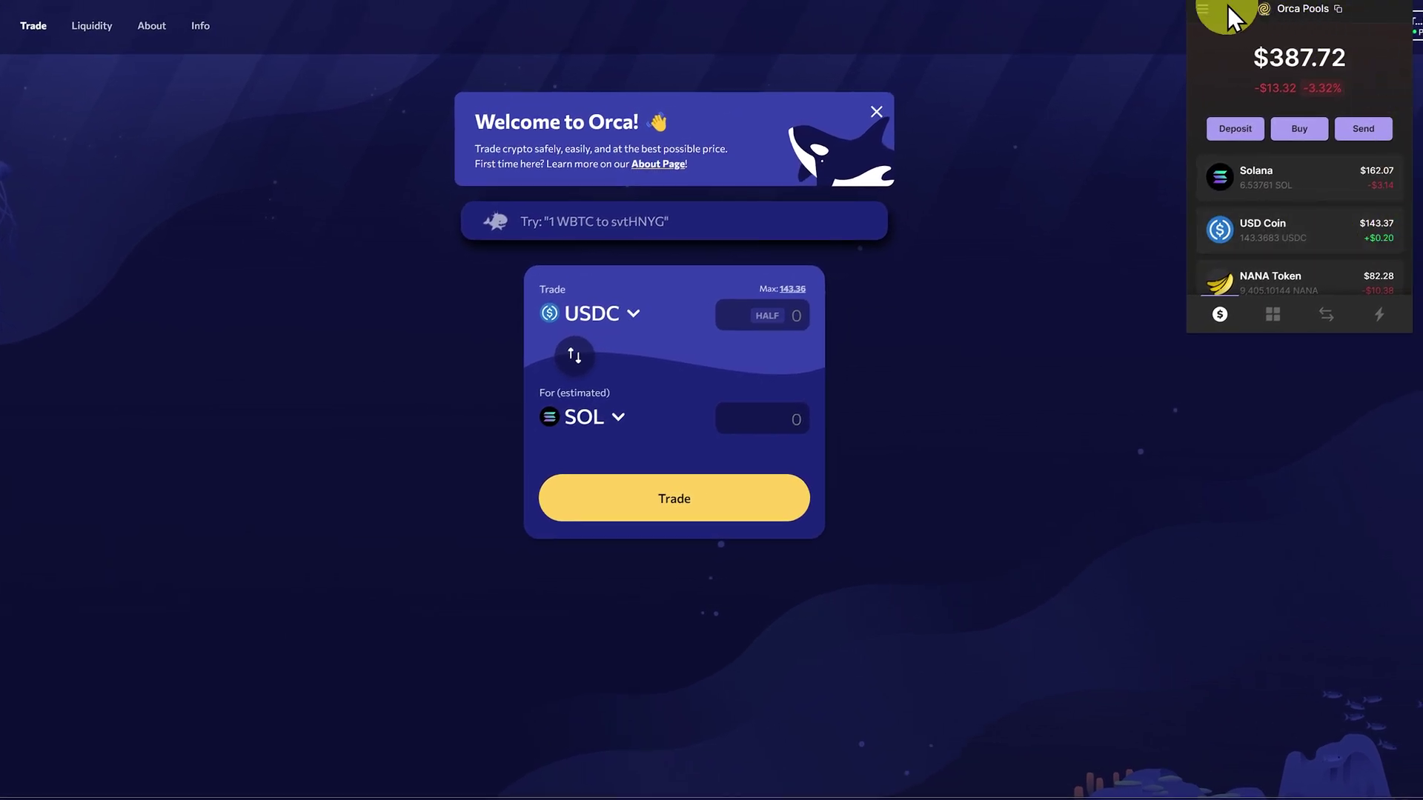
click(1202, 8)
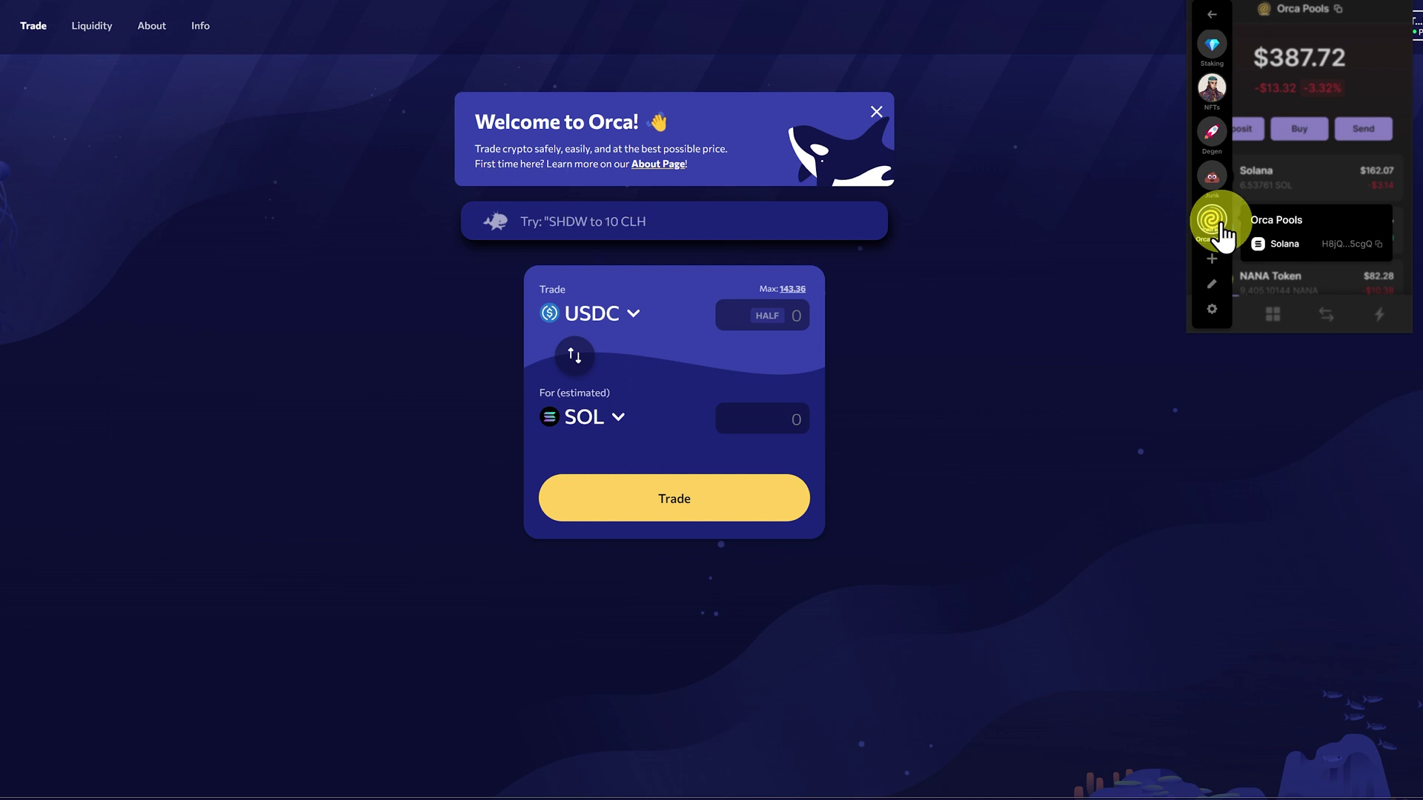